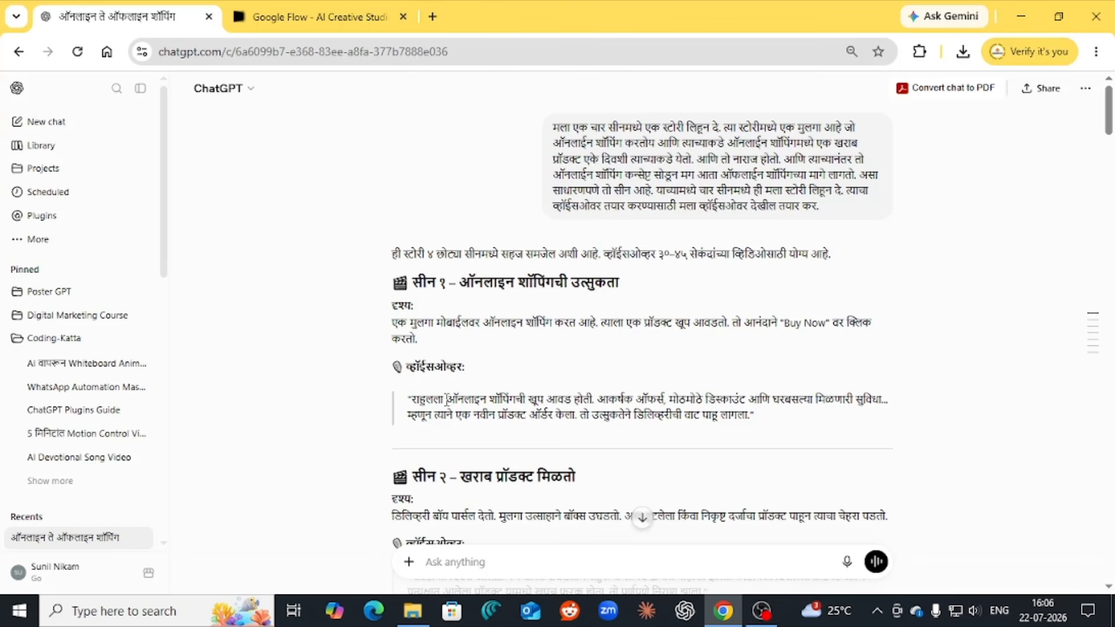
Step: Read through the four-scene online-to-offline shopping story and the voice-over text for each scene
{"action": "scroll", "coordinate": [446, 400], "scroll_direction": "down", "scroll_amount": 1}
{"action": "scroll", "coordinate": [449, 414], "scroll_direction": "down", "scroll_amount": 2}
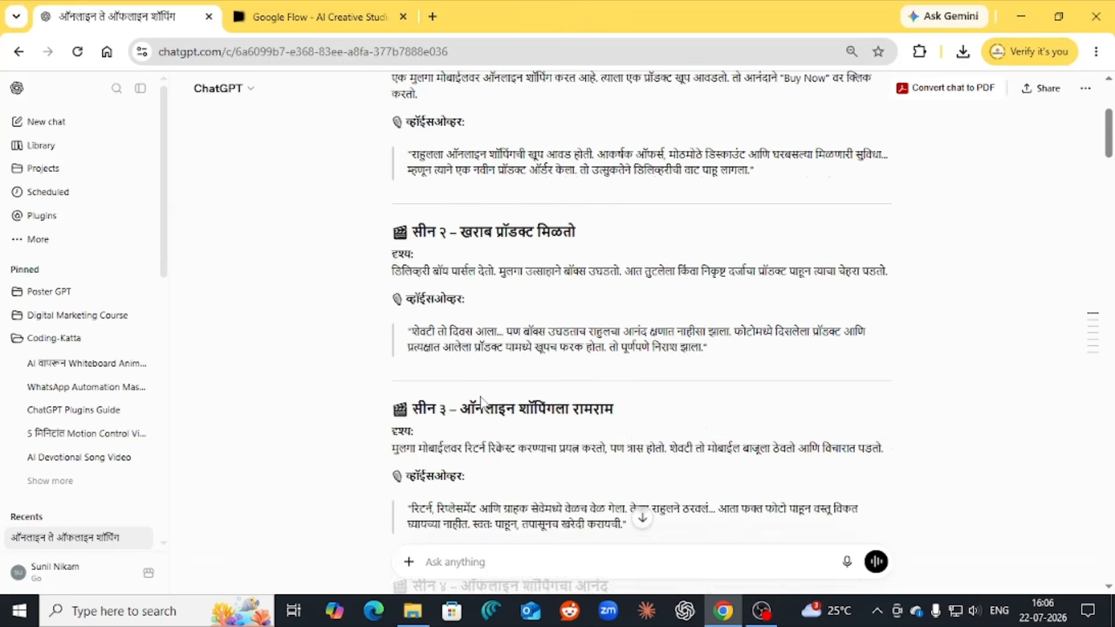
{"action": "scroll", "coordinate": [483, 400], "scroll_direction": "down", "scroll_amount": 2}
{"action": "scroll", "coordinate": [484, 398], "scroll_direction": "down", "scroll_amount": 1}
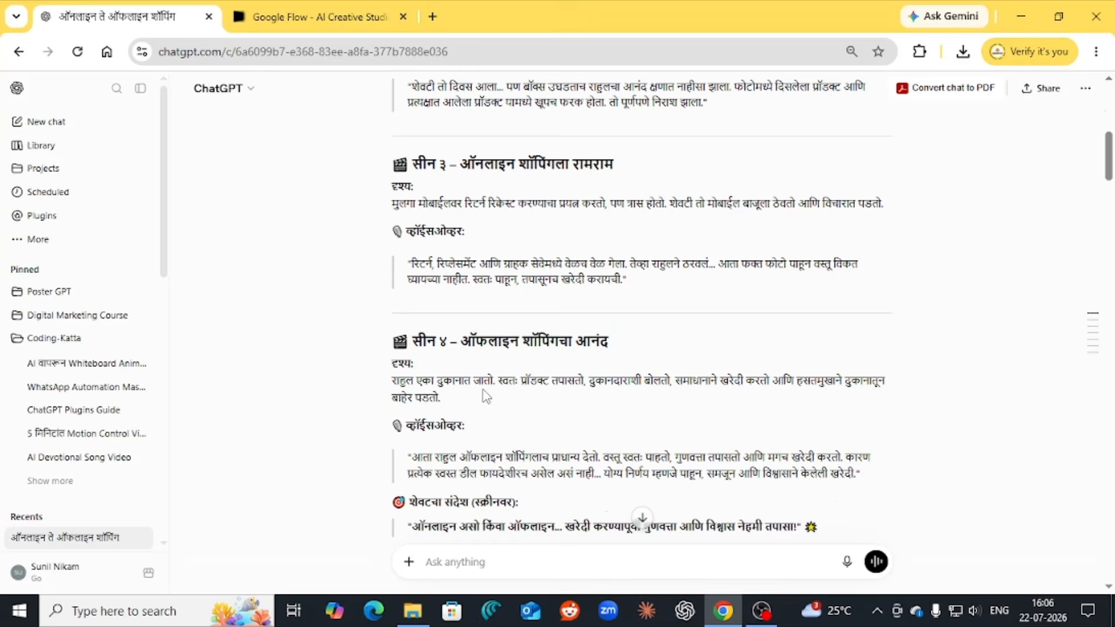
{"action": "scroll", "coordinate": [485, 396], "scroll_direction": "down", "scroll_amount": 1}
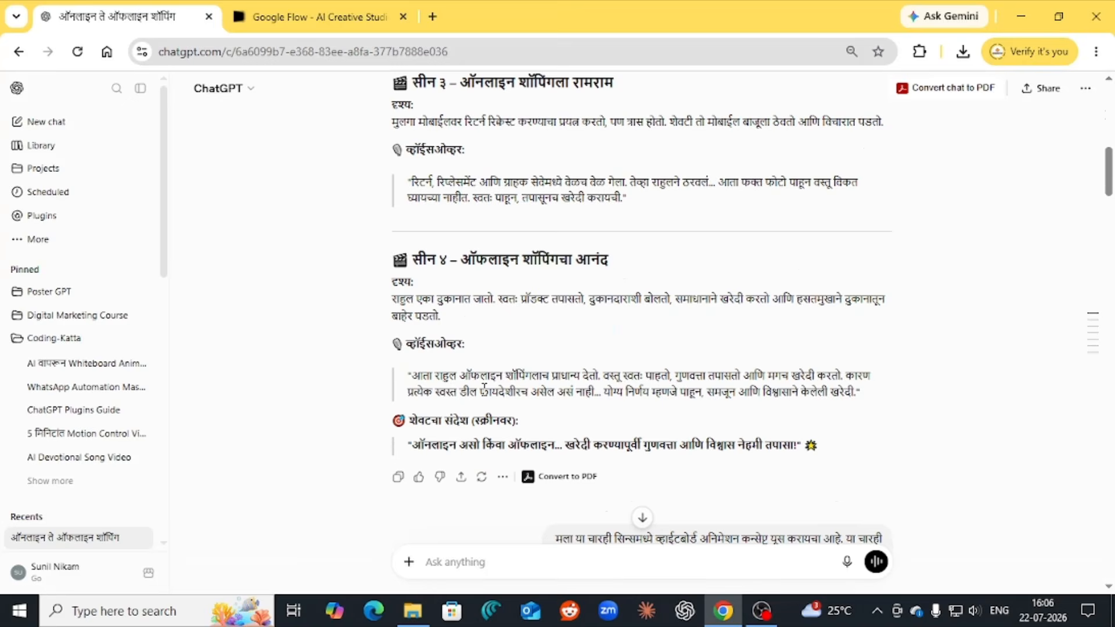
{"action": "scroll", "coordinate": [485, 391], "scroll_direction": "down", "scroll_amount": 2}
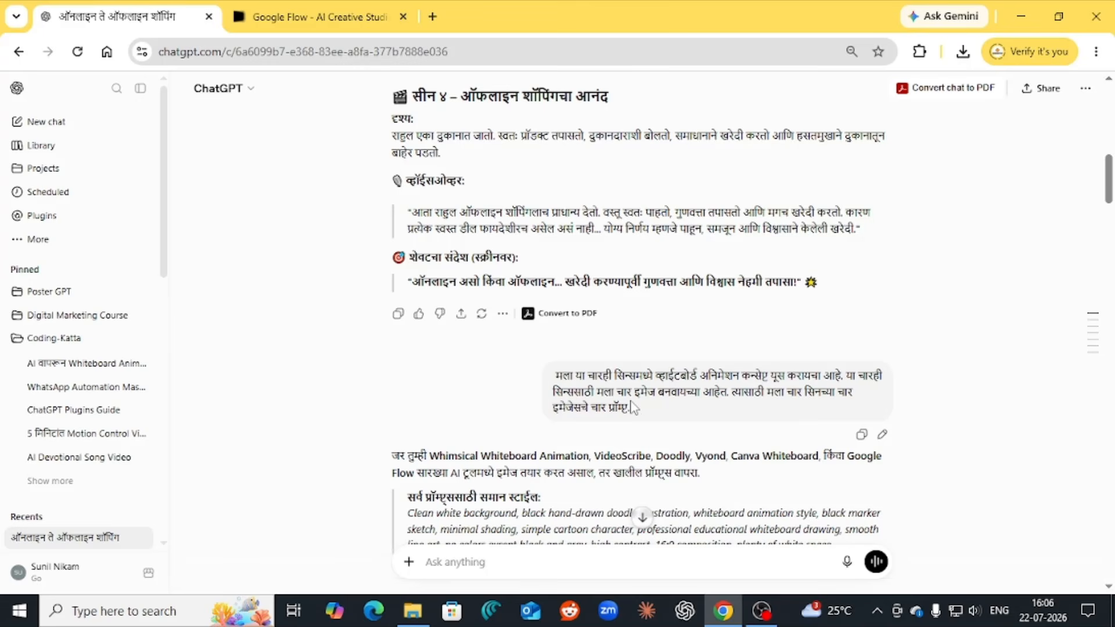
Step: Review the whiteboard-style image prompts for Scenes 1 to 4 and the tip that follows them
{"action": "scroll", "coordinate": [633, 408], "scroll_direction": "down", "scroll_amount": 4}
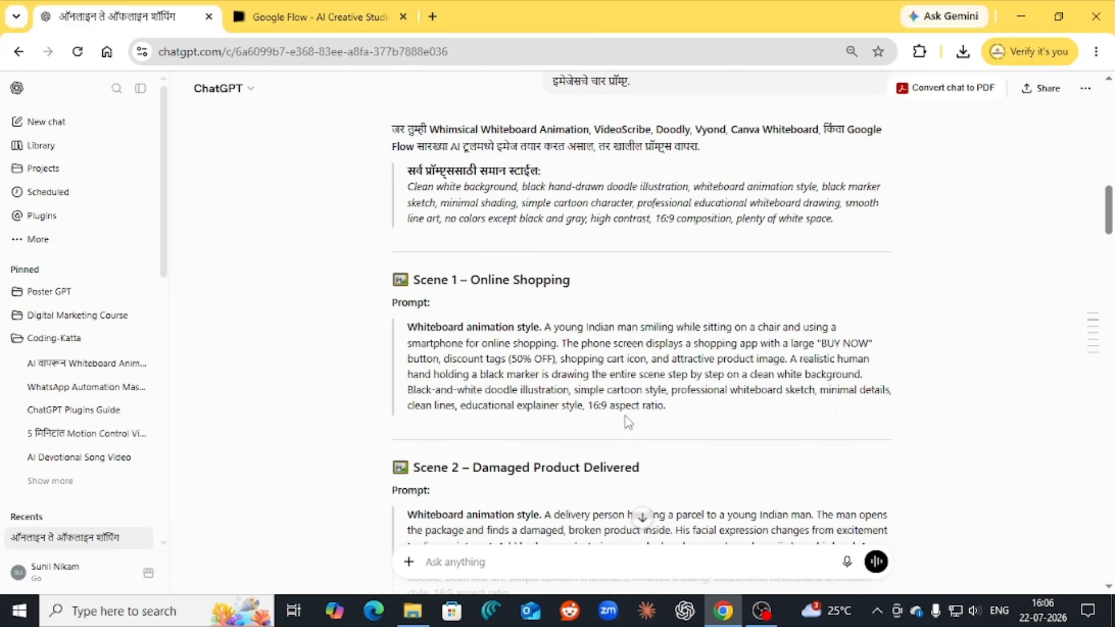
{"action": "scroll", "coordinate": [577, 360], "scroll_direction": "down", "scroll_amount": 1}
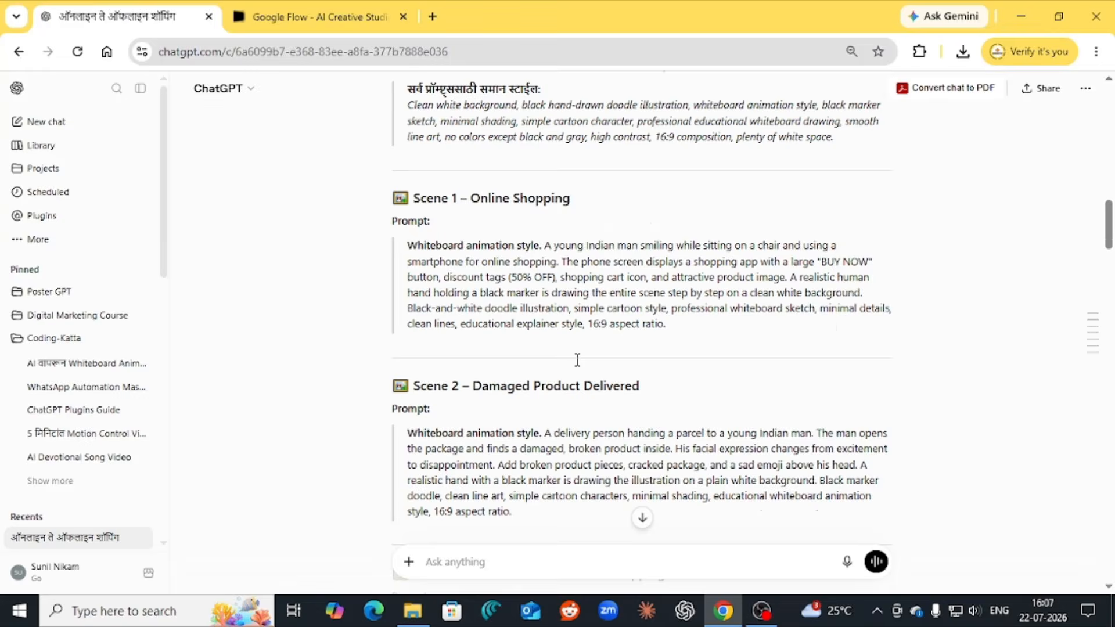
{"action": "scroll", "coordinate": [577, 360], "scroll_direction": "down", "scroll_amount": 6}
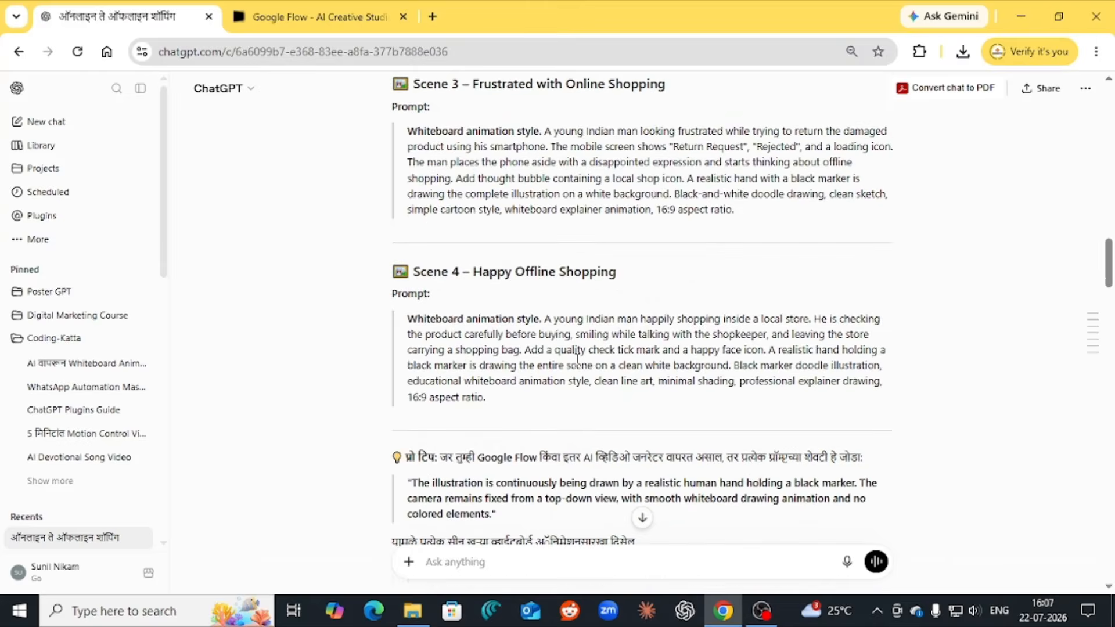
{"action": "scroll", "coordinate": [577, 360], "scroll_direction": "down", "scroll_amount": 1}
{"action": "scroll", "coordinate": [577, 364], "scroll_direction": "down", "scroll_amount": 1}
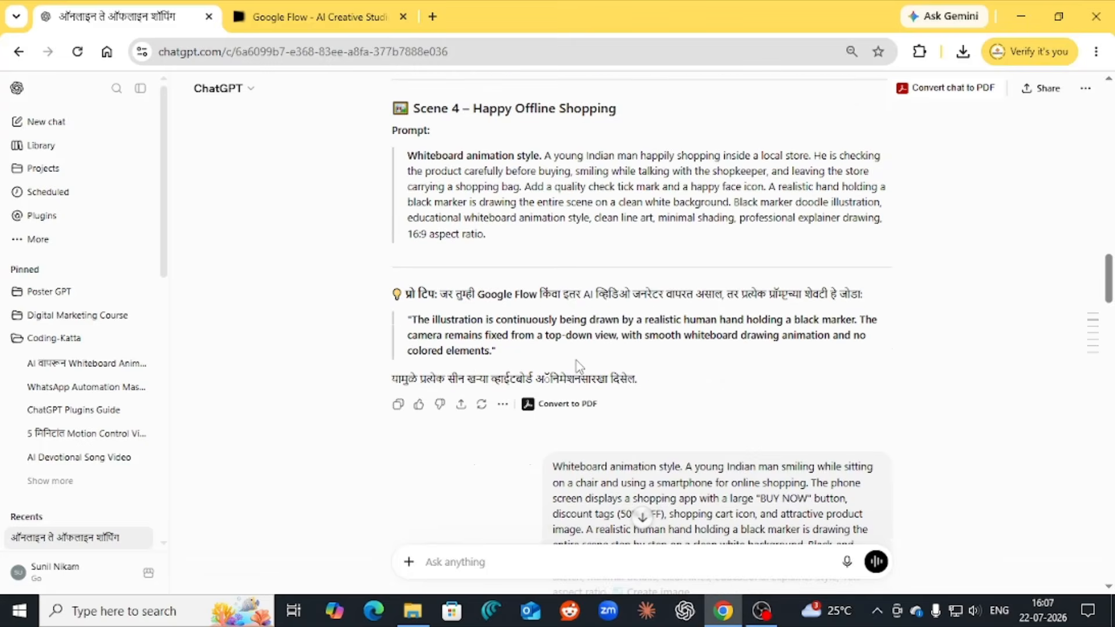
{"action": "scroll", "coordinate": [577, 364], "scroll_direction": "down", "scroll_amount": 1}
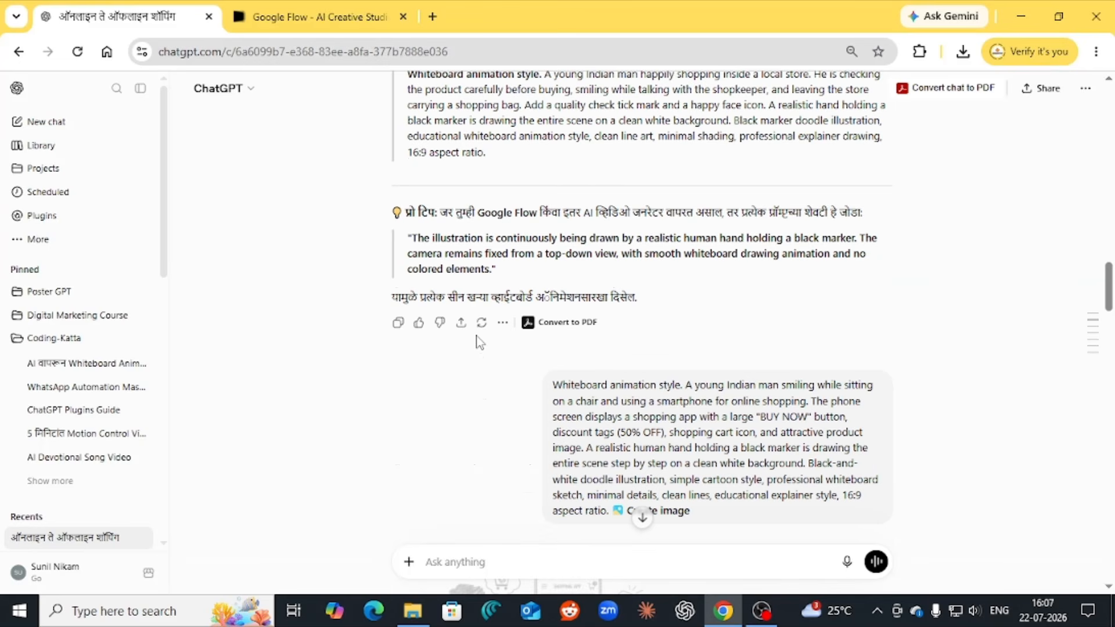
{"action": "scroll", "coordinate": [479, 341], "scroll_direction": "down", "scroll_amount": 1}
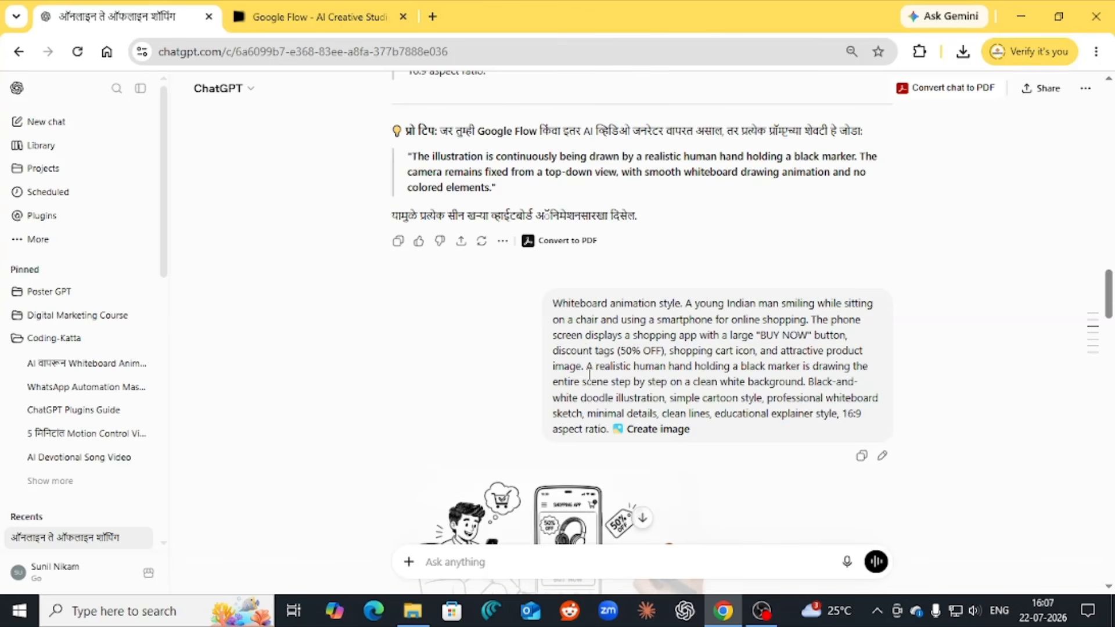
{"action": "scroll", "coordinate": [582, 325], "scroll_direction": "up", "scroll_amount": 2}
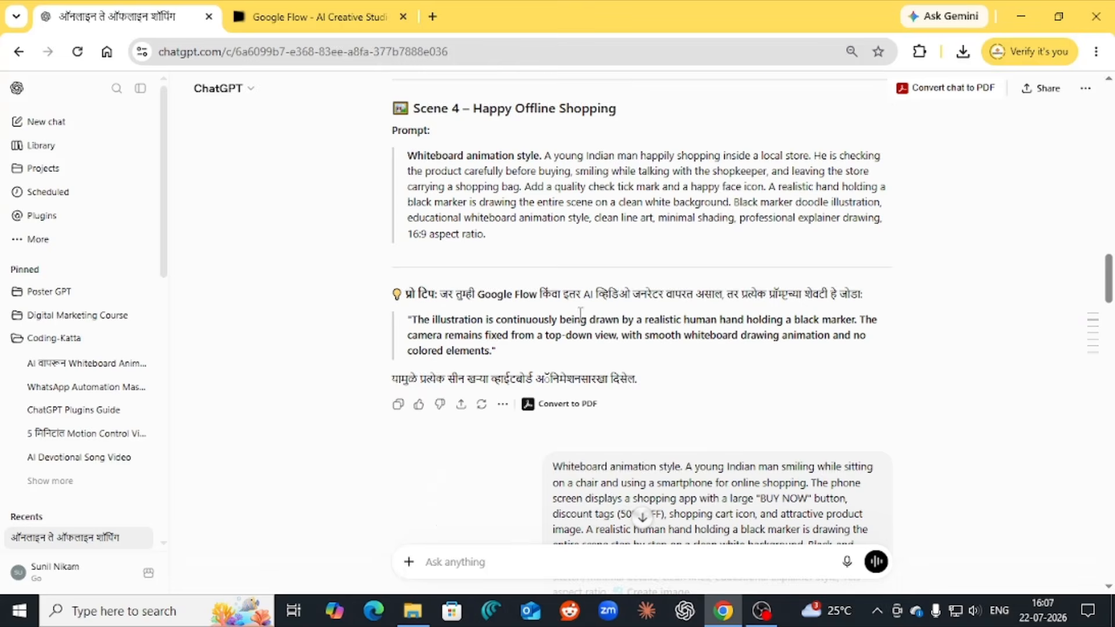
{"action": "scroll", "coordinate": [581, 313], "scroll_direction": "up", "scroll_amount": 2}
{"action": "scroll", "coordinate": [581, 313], "scroll_direction": "down", "scroll_amount": 4}
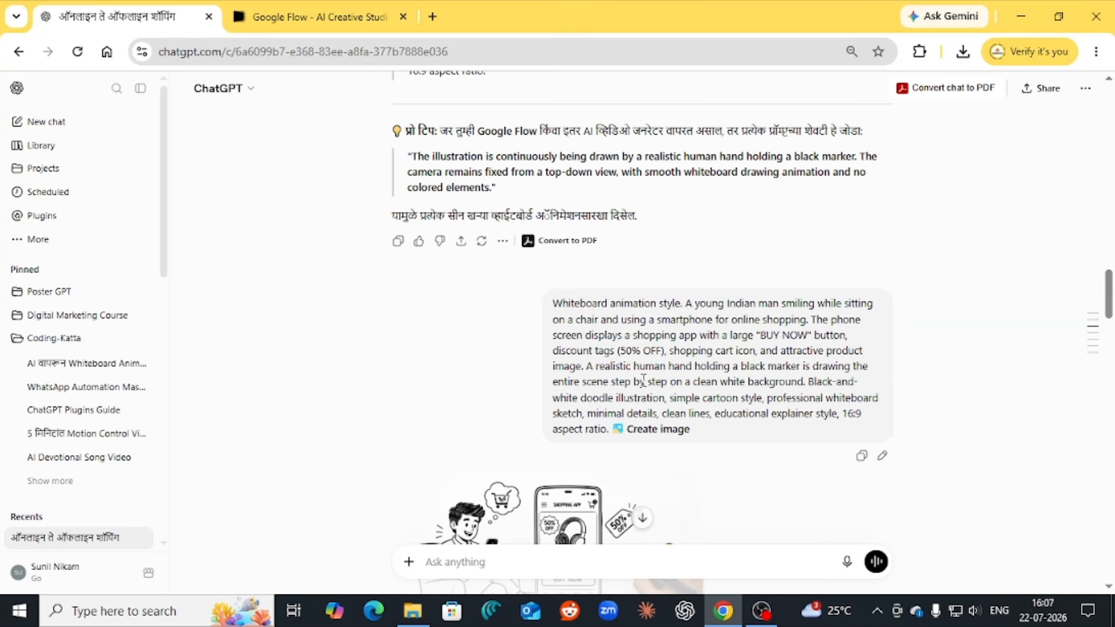
Step: Look over the whiteboard images generated from the four scene prompts, down to the request for video prompts
{"action": "scroll", "coordinate": [643, 380], "scroll_direction": "down", "scroll_amount": 1}
{"action": "scroll", "coordinate": [525, 413], "scroll_direction": "down", "scroll_amount": 1}
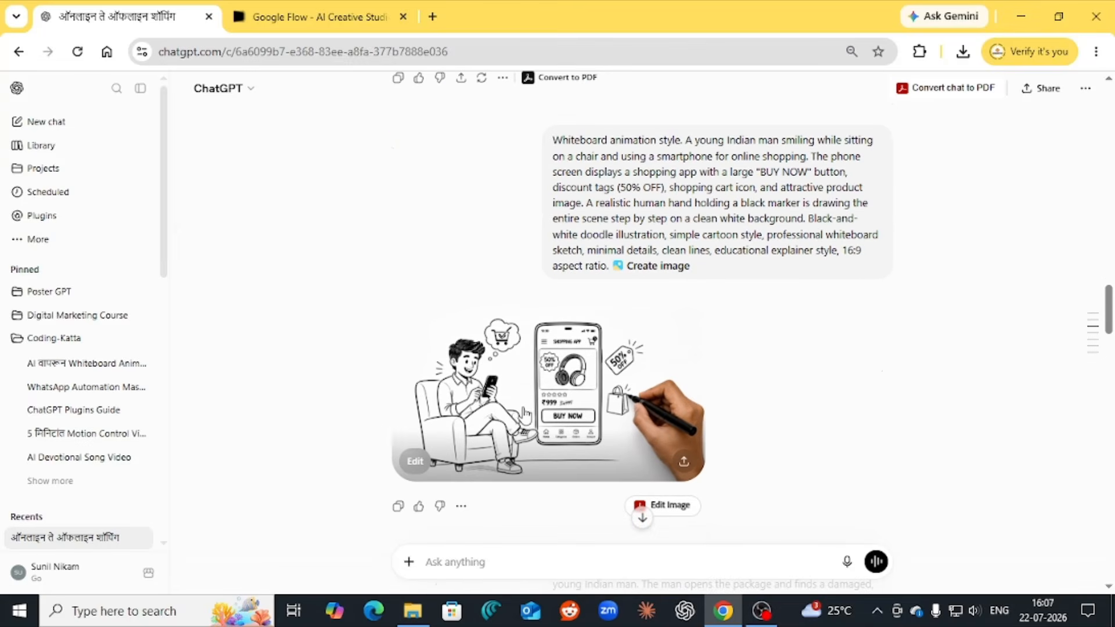
{"action": "scroll", "coordinate": [492, 390], "scroll_direction": "down", "scroll_amount": 2}
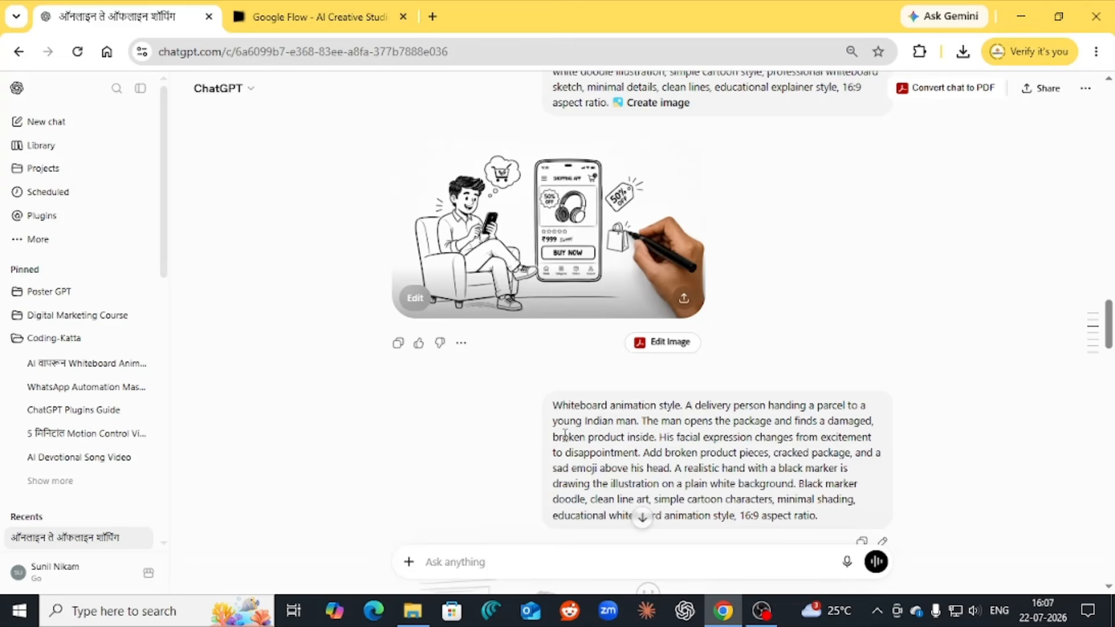
{"action": "scroll", "coordinate": [564, 435], "scroll_direction": "down", "scroll_amount": 1}
{"action": "scroll", "coordinate": [585, 405], "scroll_direction": "down", "scroll_amount": 4}
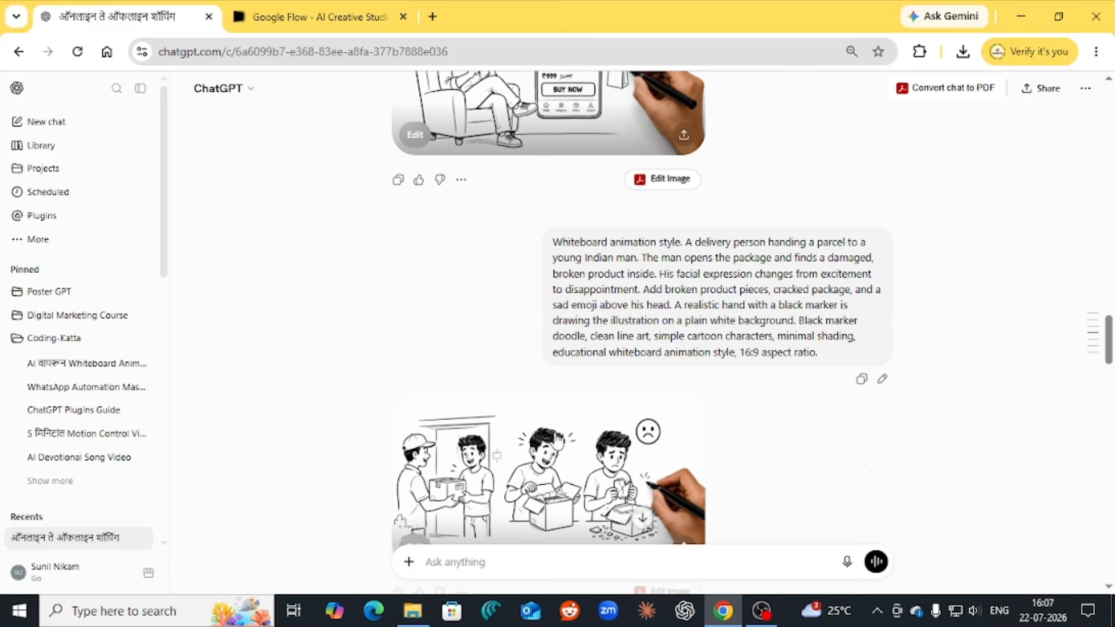
{"action": "scroll", "coordinate": [532, 478], "scroll_direction": "down", "scroll_amount": 2}
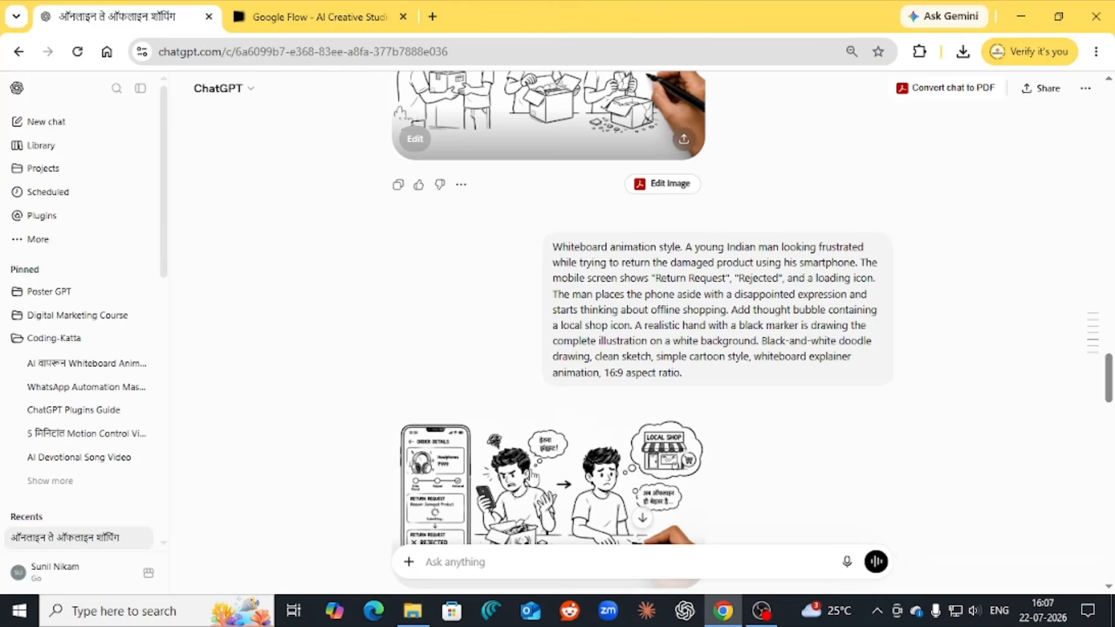
{"action": "scroll", "coordinate": [529, 487], "scroll_direction": "down", "scroll_amount": 1}
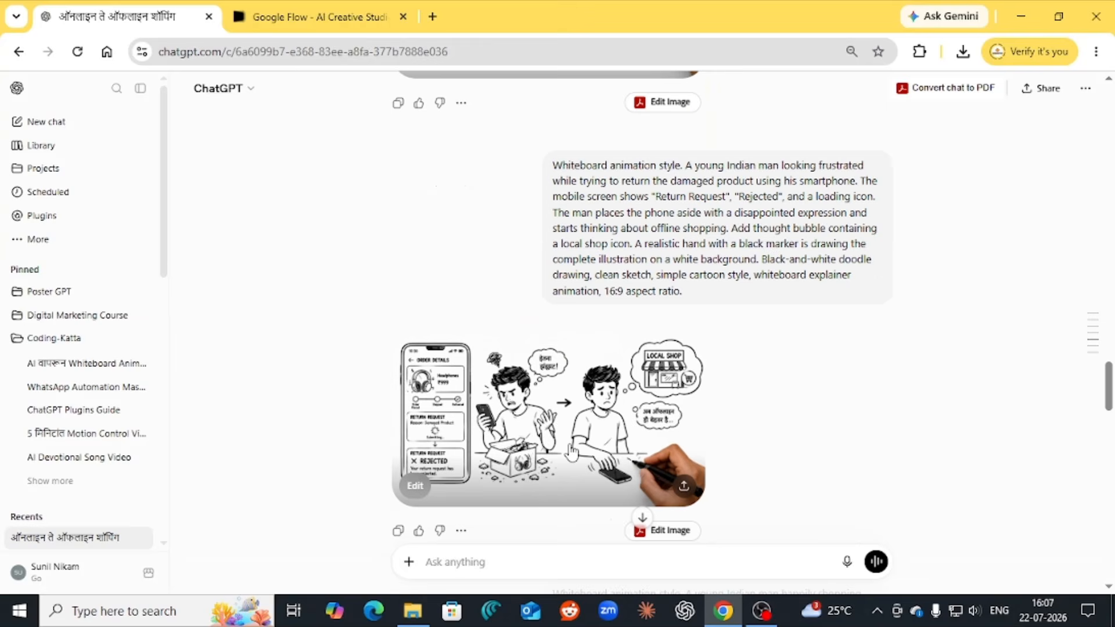
{"action": "scroll", "coordinate": [572, 453], "scroll_direction": "down", "scroll_amount": 4}
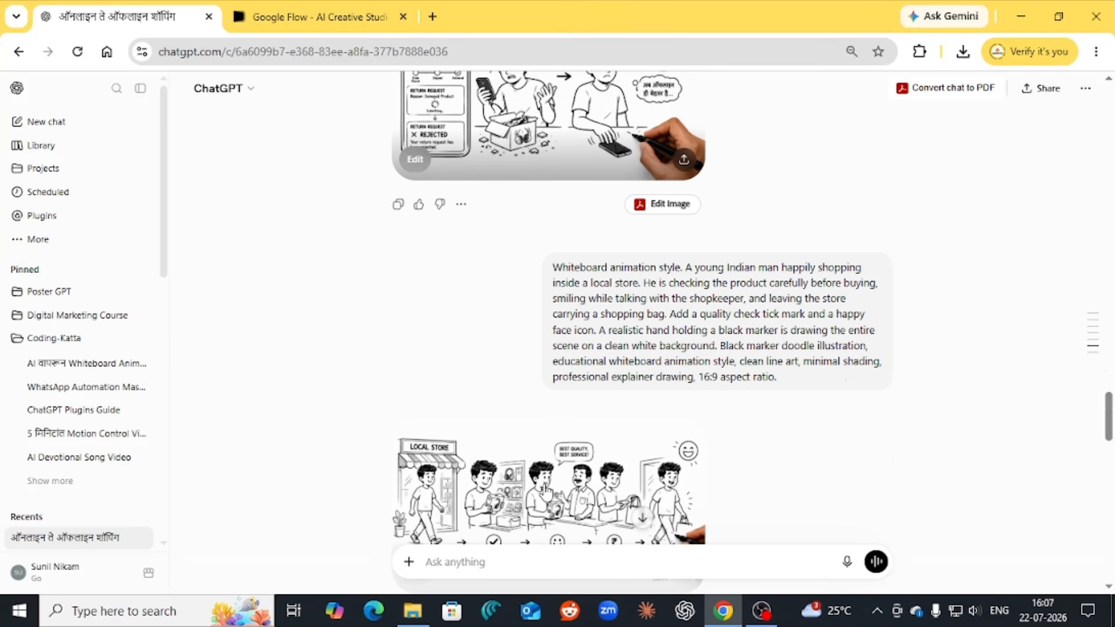
{"action": "scroll", "coordinate": [594, 479], "scroll_direction": "down", "scroll_amount": 1}
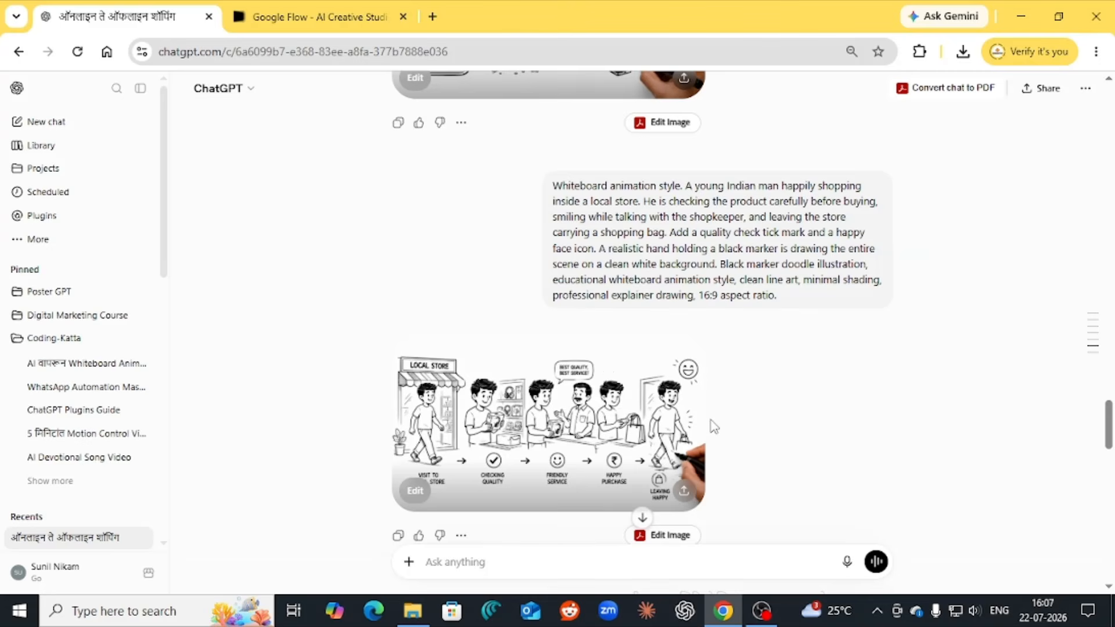
{"action": "scroll", "coordinate": [713, 427], "scroll_direction": "down", "scroll_amount": 3}
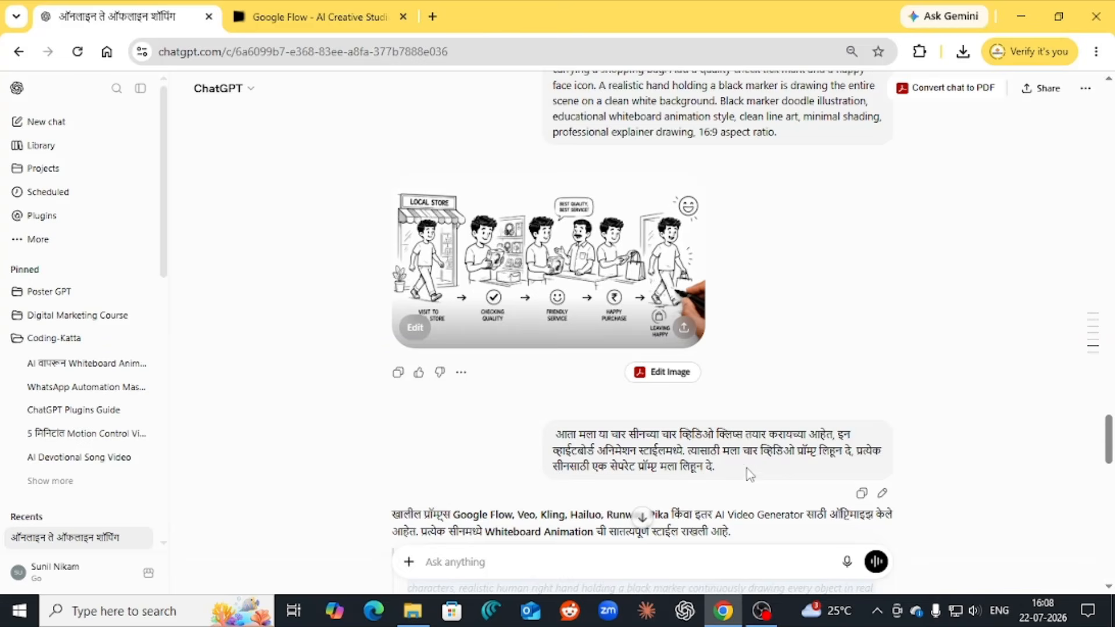
Step: Review the common style and the whiteboard animation video prompts for Scenes 1 to 4
{"action": "scroll", "coordinate": [750, 473], "scroll_direction": "down", "scroll_amount": 4}
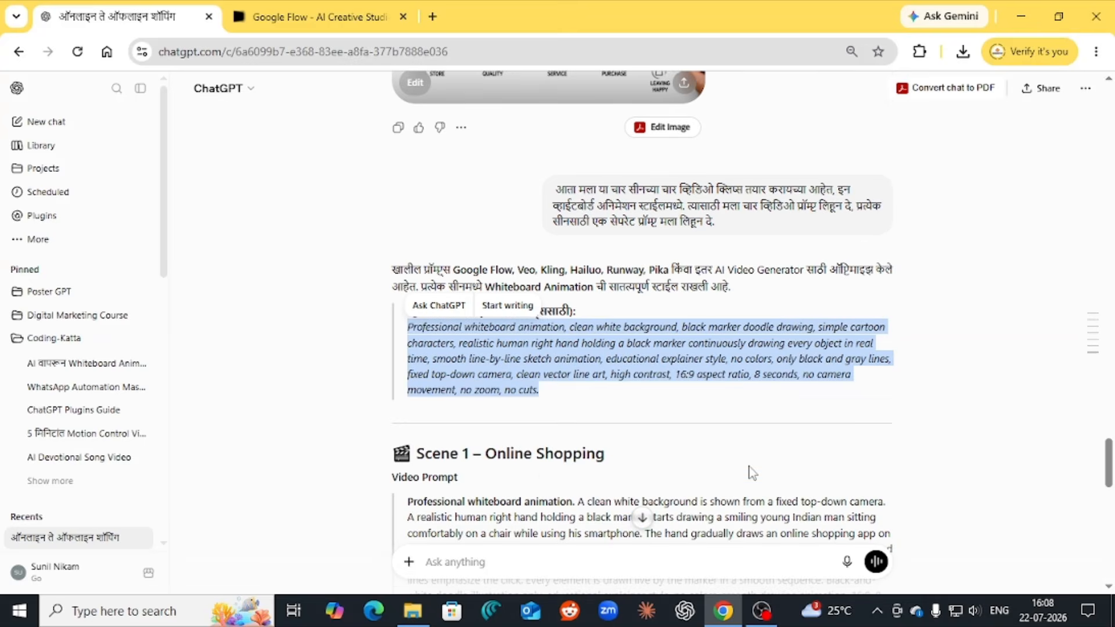
{"action": "left_click", "coordinate": [678, 407]}
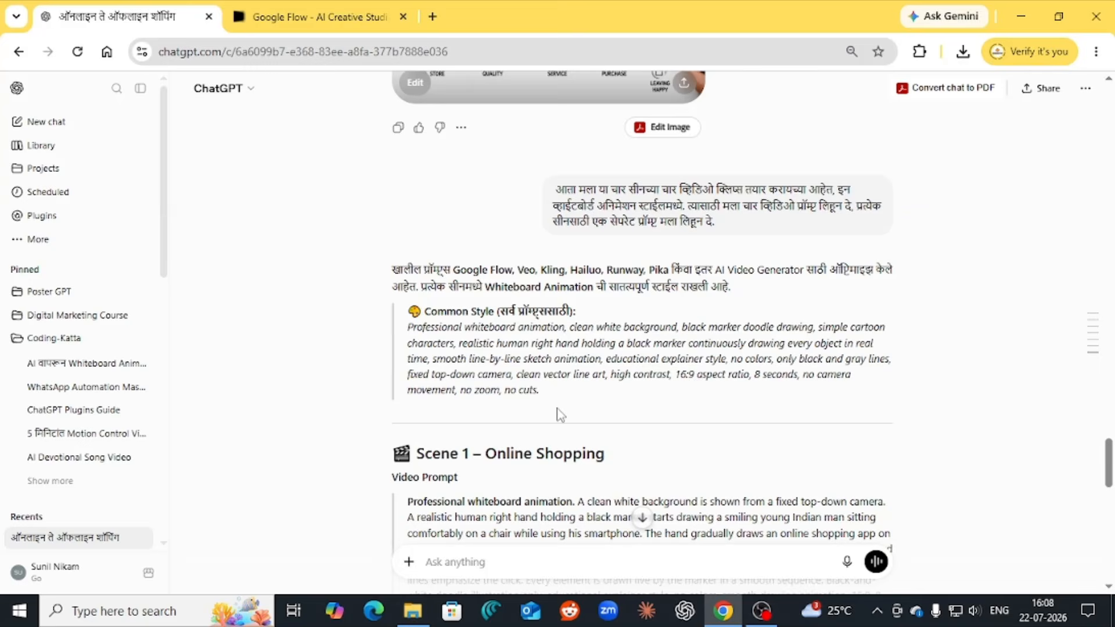
{"action": "scroll", "coordinate": [557, 413], "scroll_direction": "down", "scroll_amount": 3}
{"action": "scroll", "coordinate": [558, 409], "scroll_direction": "down", "scroll_amount": 3}
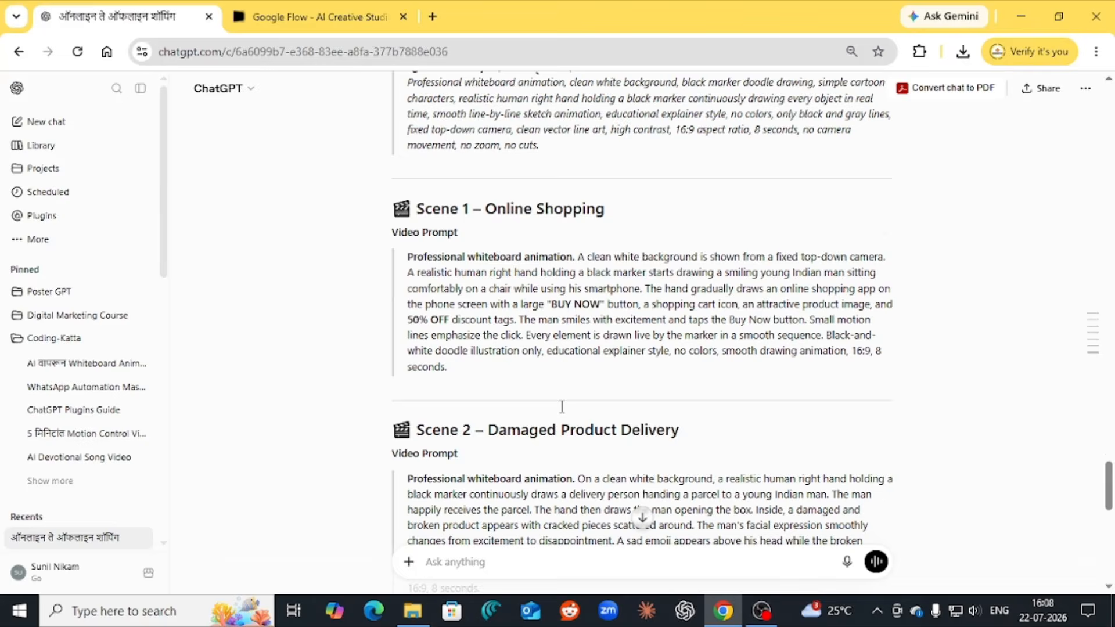
{"action": "scroll", "coordinate": [562, 404], "scroll_direction": "down", "scroll_amount": 6}
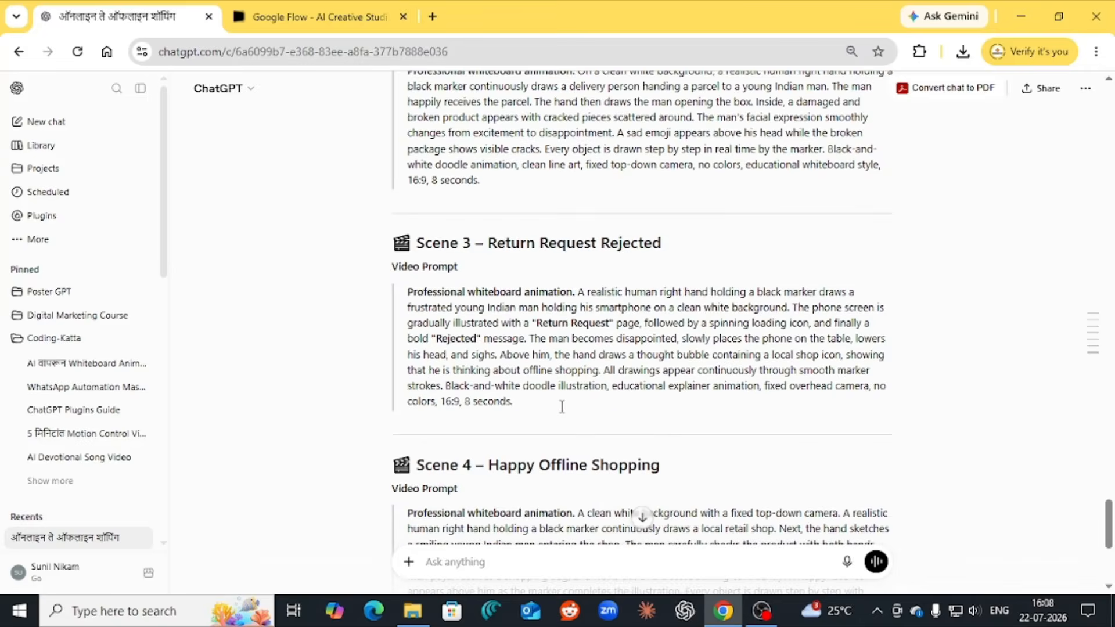
{"action": "scroll", "coordinate": [561, 406], "scroll_direction": "down", "scroll_amount": 2}
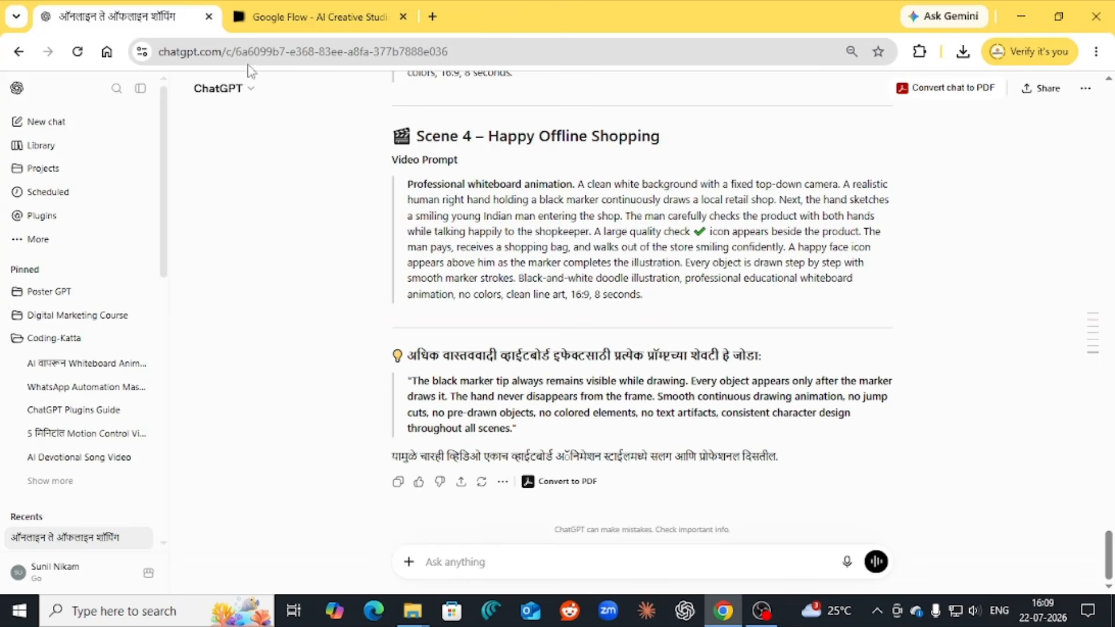
Step: Switch to Google Flow and create a new project
{"action": "left_click", "coordinate": [293, 23]}
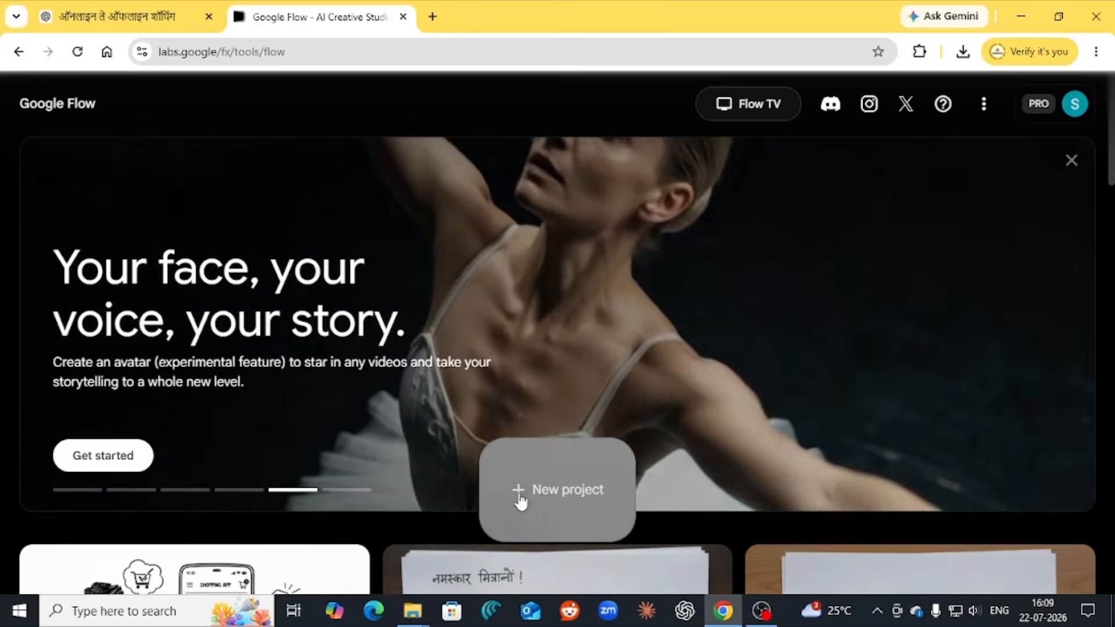
{"action": "left_click", "coordinate": [519, 499]}
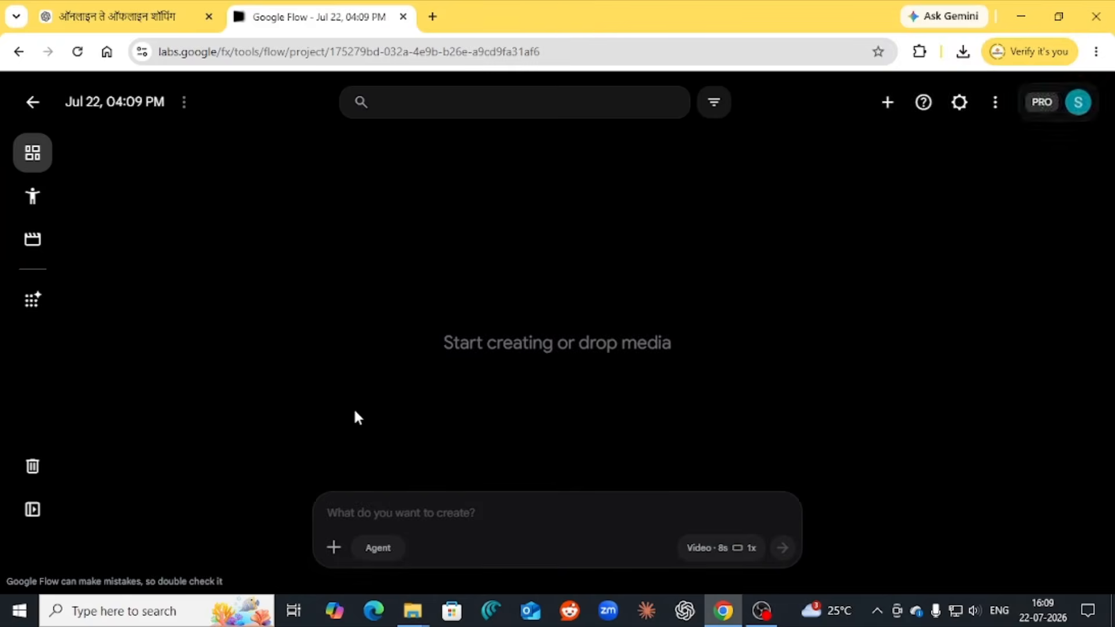
Step: Return to the ChatGPT conversation and copy the full video prompt of Scene 1 – Online Shopping
{"action": "left_click", "coordinate": [142, 21]}
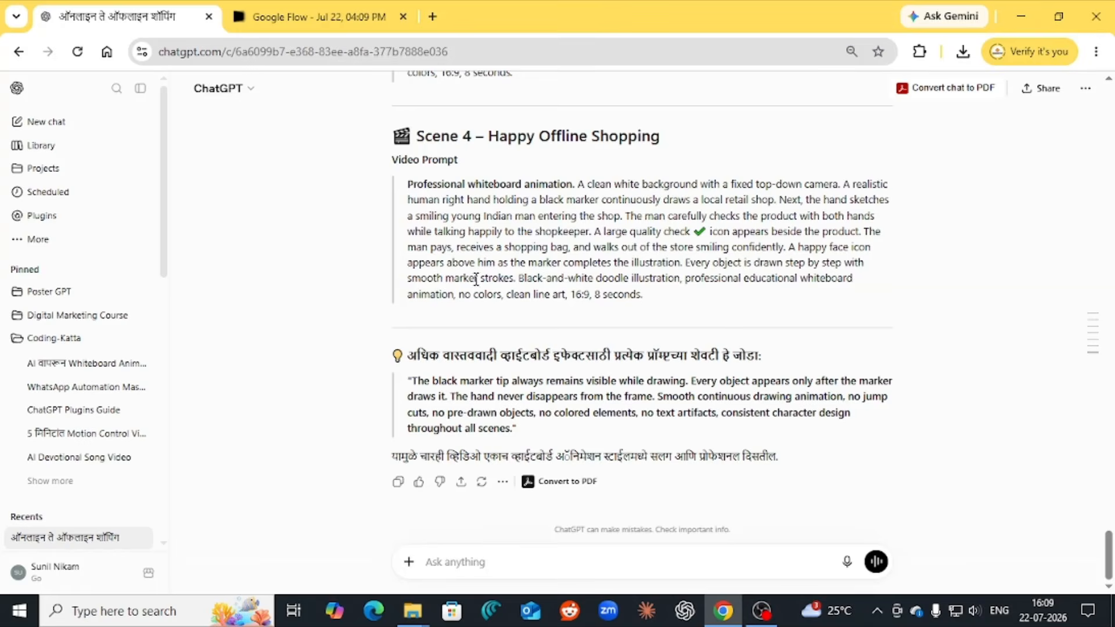
{"action": "scroll", "coordinate": [479, 262], "scroll_direction": "up", "scroll_amount": 5}
{"action": "scroll", "coordinate": [479, 269], "scroll_direction": "up", "scroll_amount": 6}
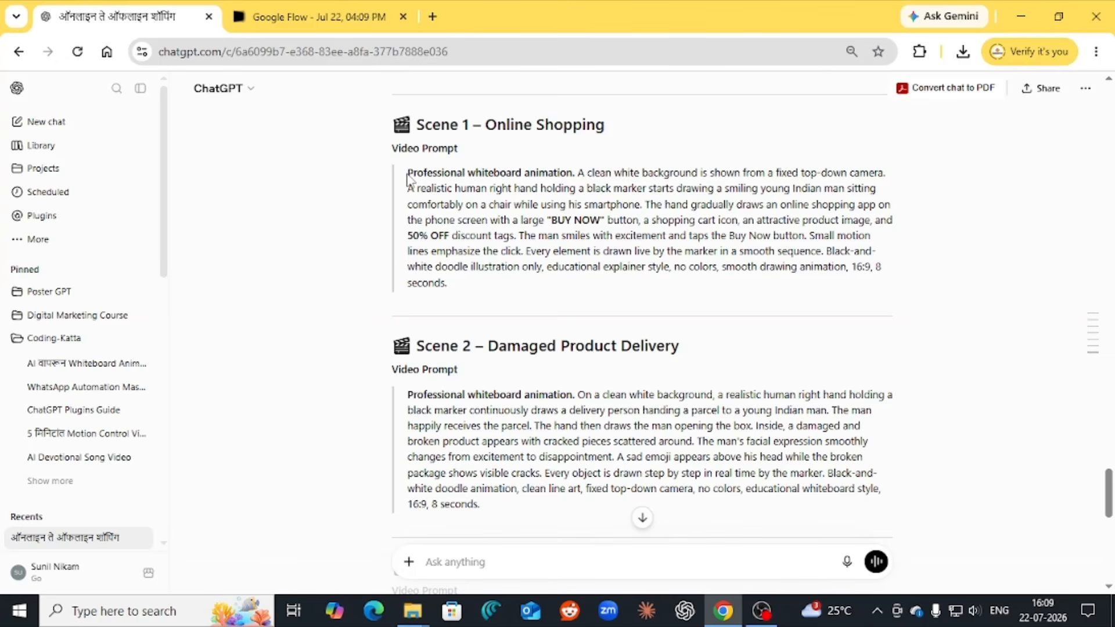
{"action": "left_click_drag", "start_coordinate": [408, 173], "coordinate": [446, 288]}
{"action": "right_click", "coordinate": [453, 241]}
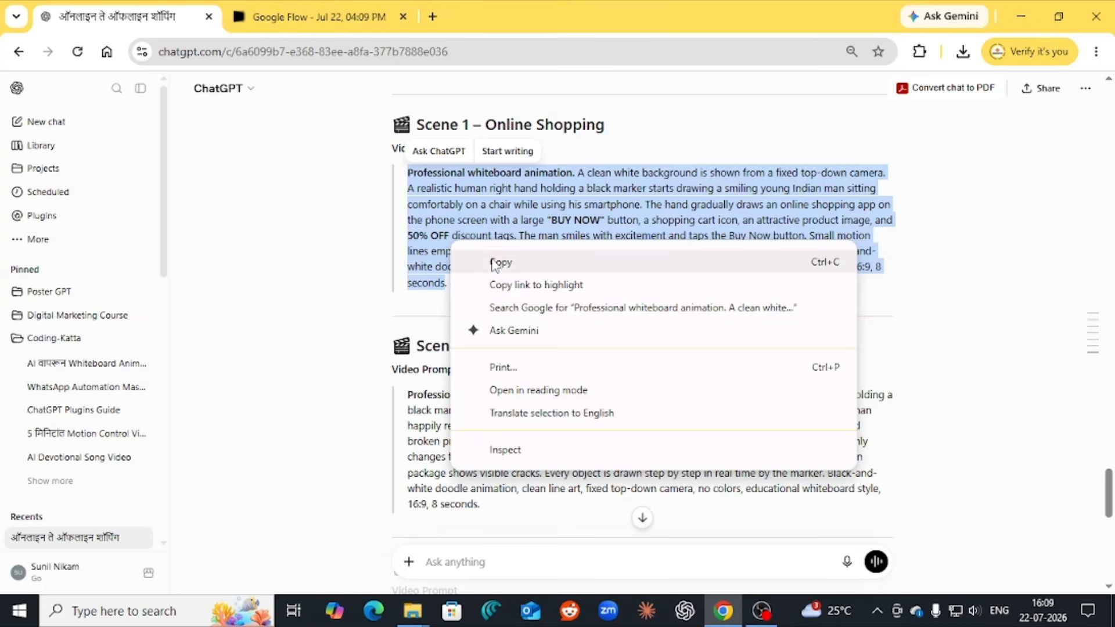
{"action": "left_click", "coordinate": [494, 260]}
{"action": "scroll", "coordinate": [492, 254], "scroll_direction": "up", "scroll_amount": 1}
{"action": "scroll", "coordinate": [492, 253], "scroll_direction": "up", "scroll_amount": 1}
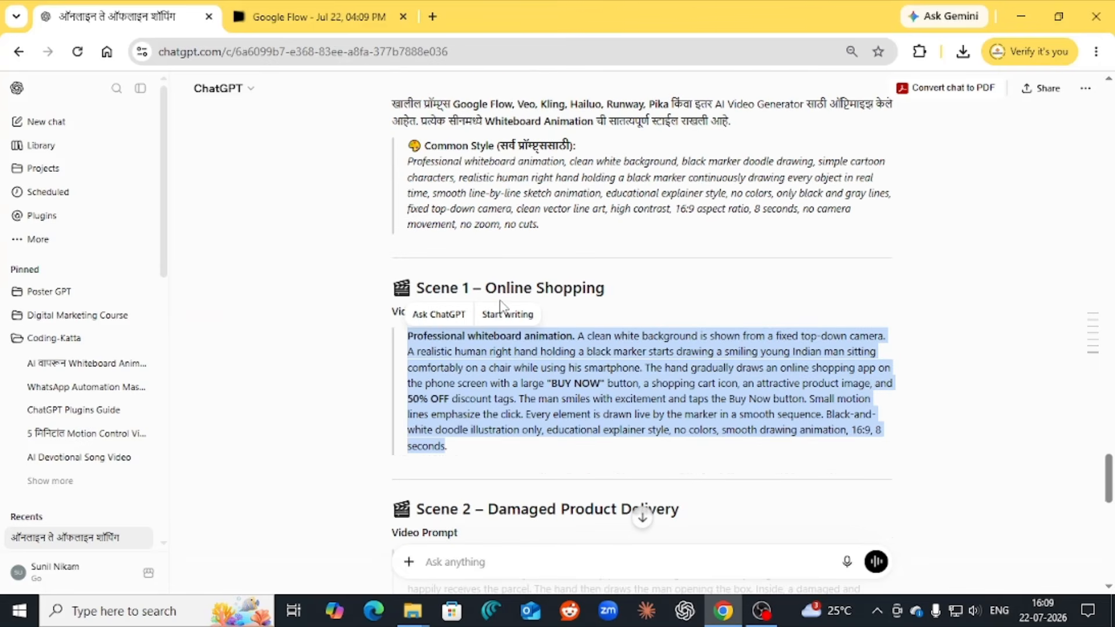
Step: Switch to Google Flow, upload img1 as the prompt's reference image and paste in the copied Scene 1 video prompt
{"action": "key", "text": "ctrl+Tab"}
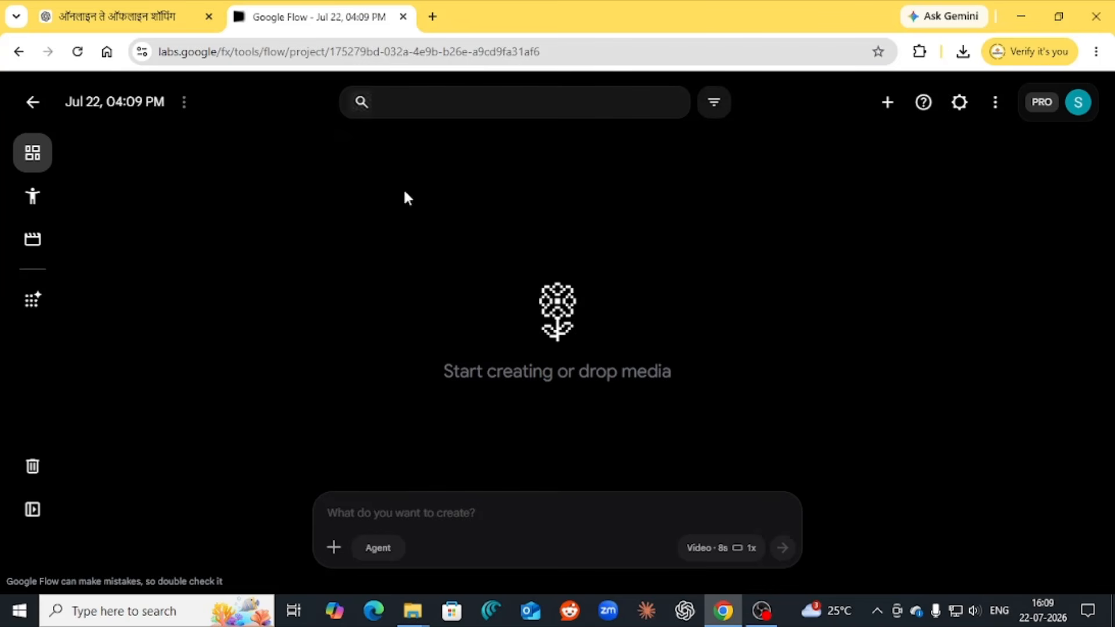
{"action": "left_click", "coordinate": [332, 548]}
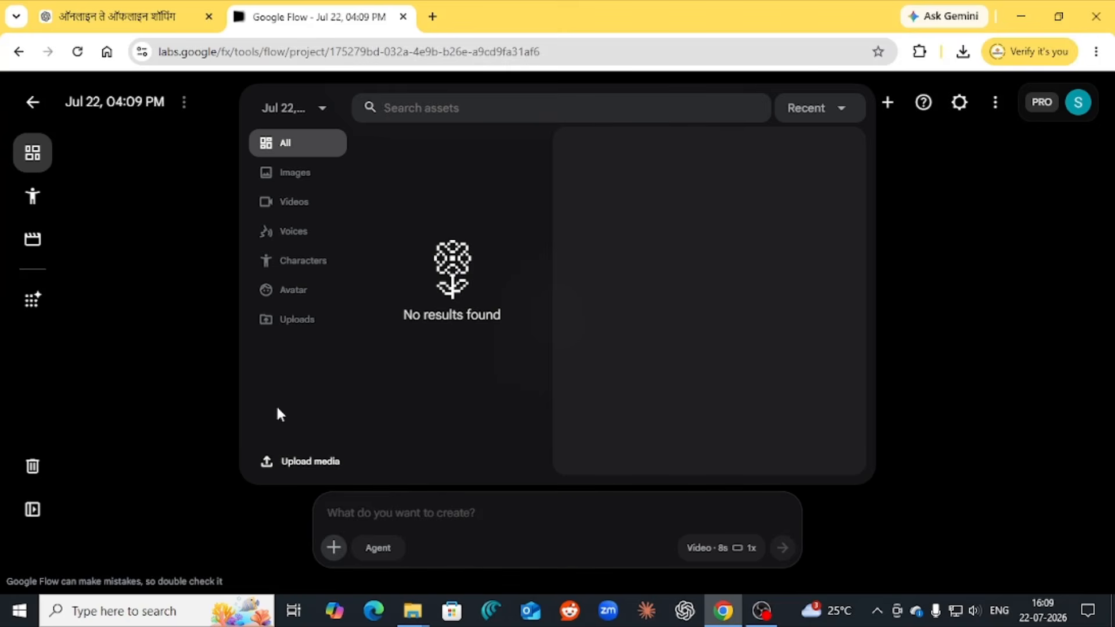
{"action": "left_click", "coordinate": [266, 464]}
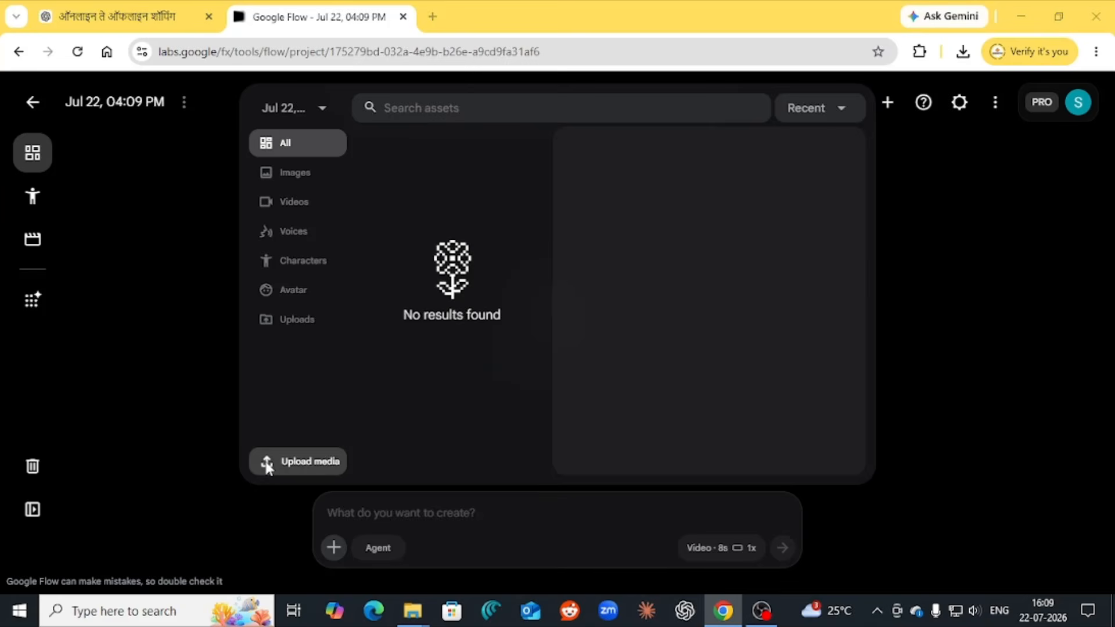
{"action": "left_click", "coordinate": [192, 139]}
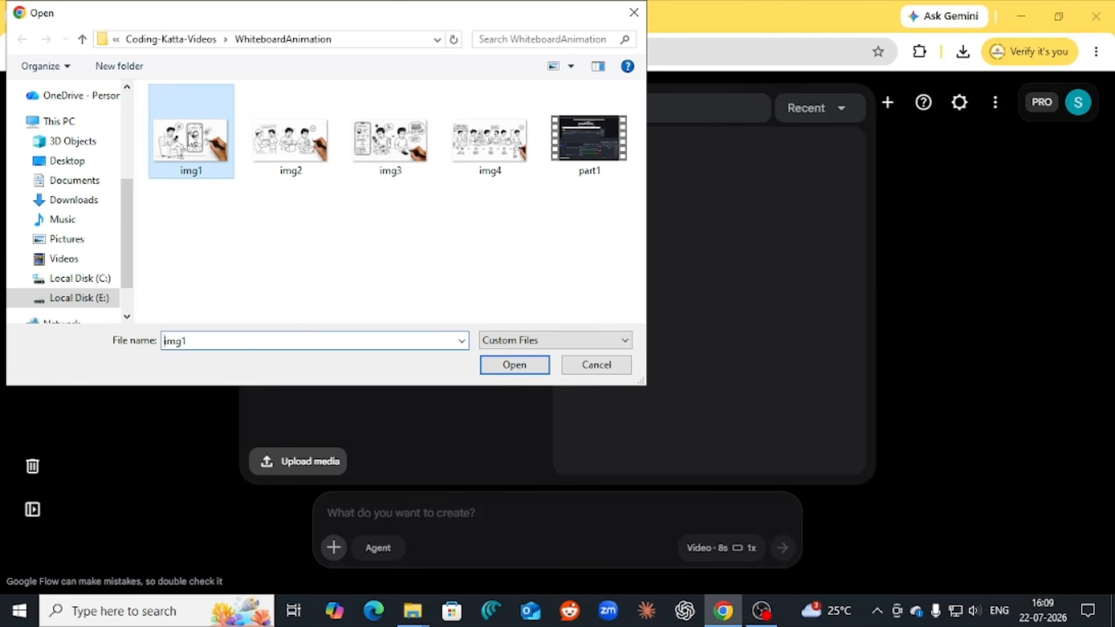
{"action": "left_click", "coordinate": [498, 371]}
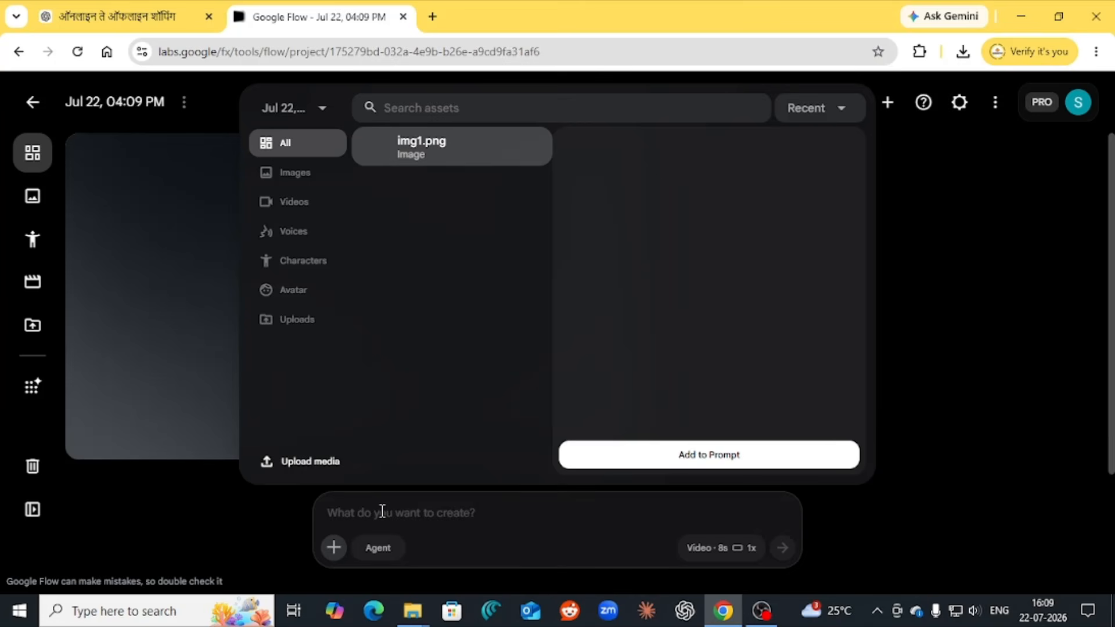
{"action": "left_click", "coordinate": [720, 456]}
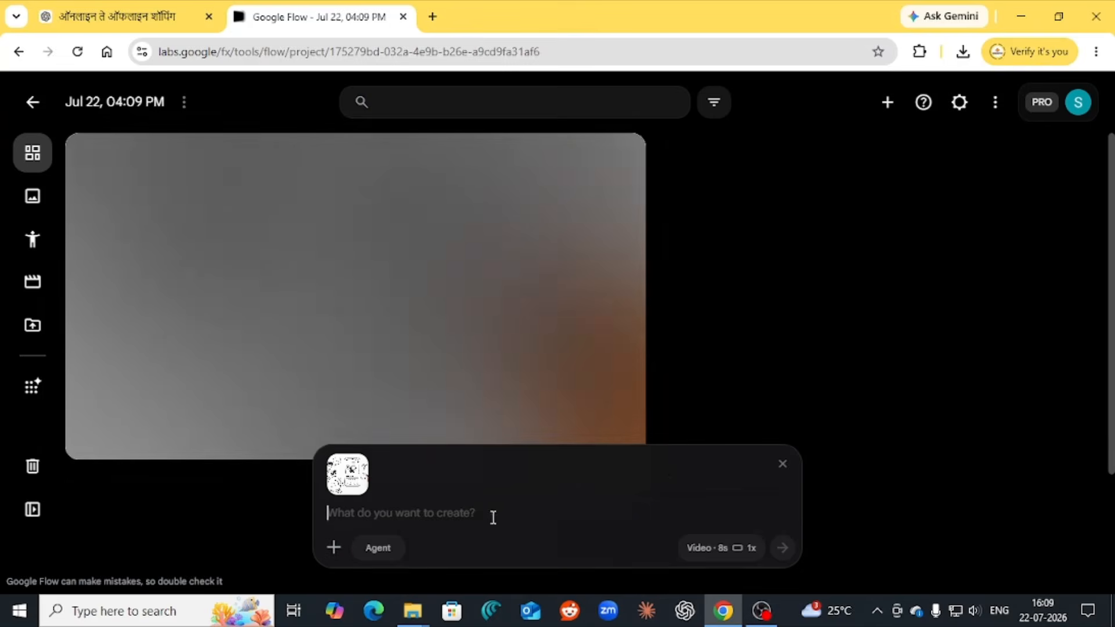
{"action": "left_click", "coordinate": [435, 518]}
{"action": "key", "text": "ctrl+v"}
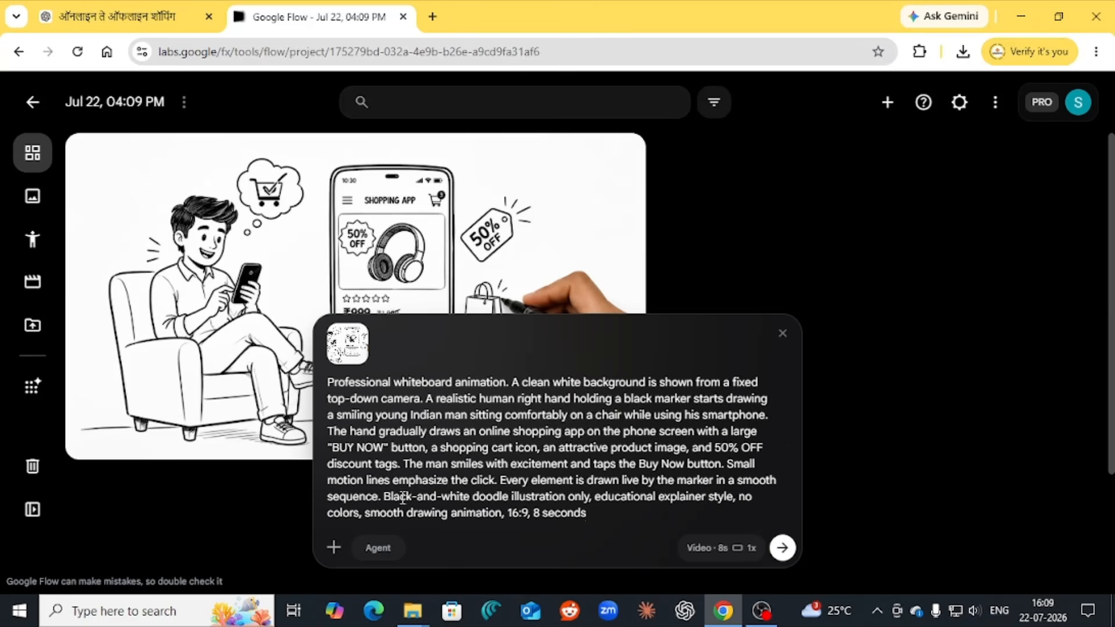
Step: Append the Common Style text from the ChatGPT conversation to the Flow prompt and generate one 8-second 16:9 video with Omni Flash
{"action": "left_click", "coordinate": [170, 26]}
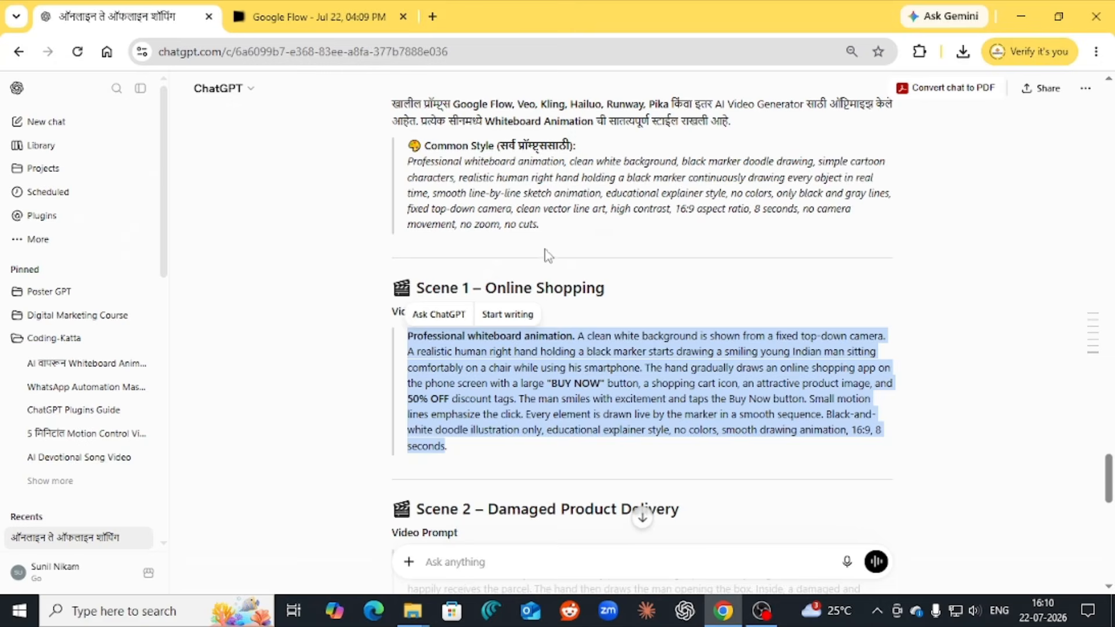
{"action": "left_click_drag", "start_coordinate": [408, 249], "coordinate": [554, 307]}
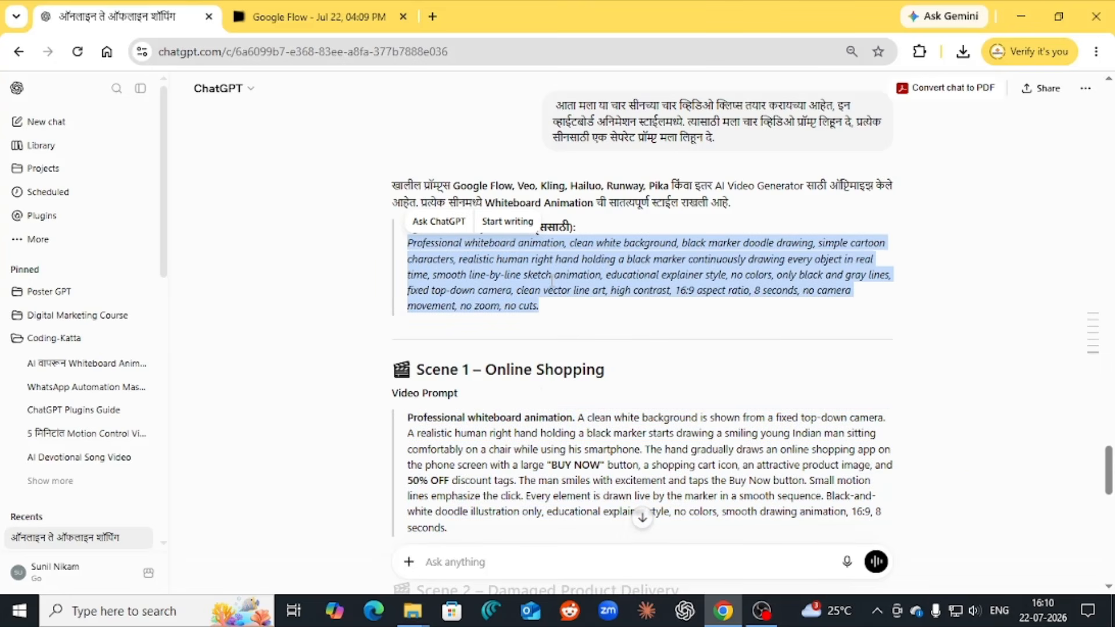
{"action": "right_click", "coordinate": [556, 283]}
{"action": "left_click", "coordinate": [591, 303]}
{"action": "left_click", "coordinate": [307, 17]}
{"action": "left_click", "coordinate": [598, 516]}
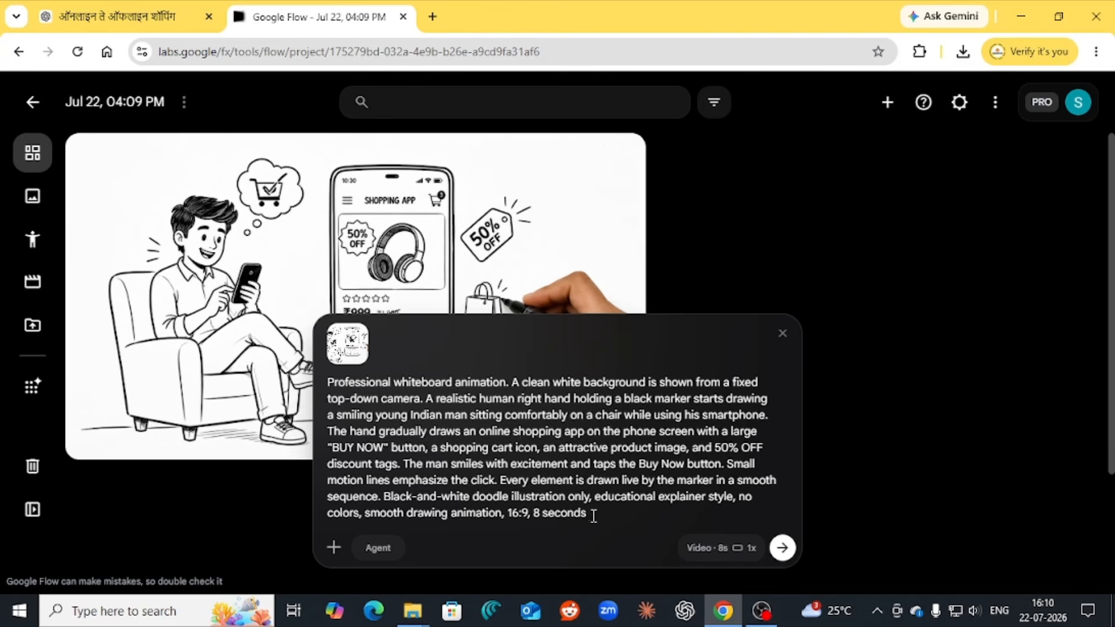
{"action": "key", "text": "ctrl+v"}
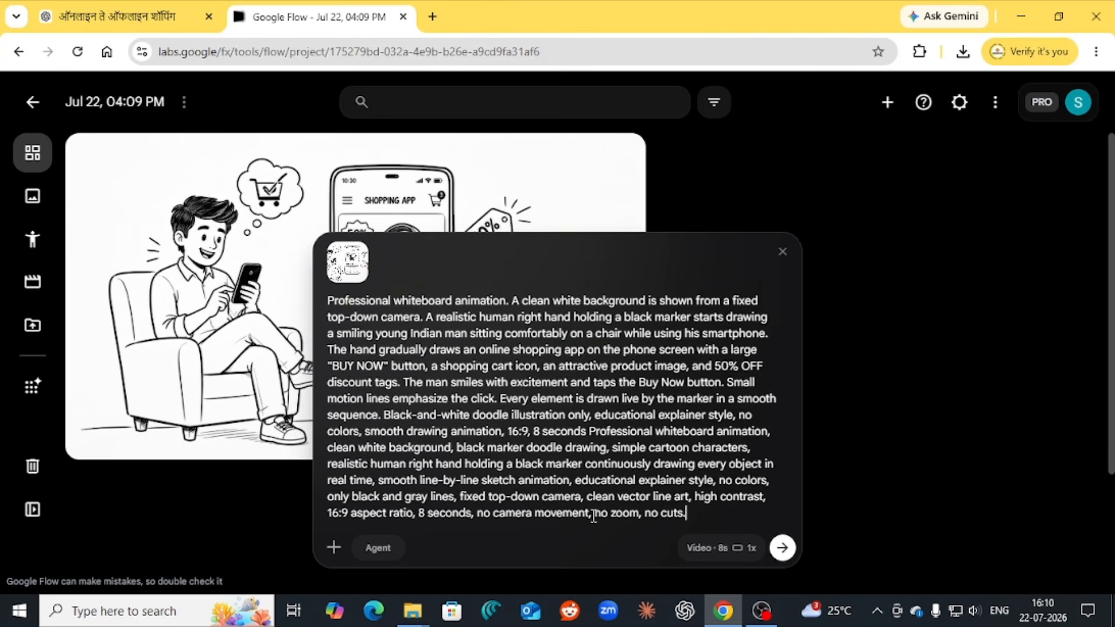
{"action": "left_click", "coordinate": [723, 559]}
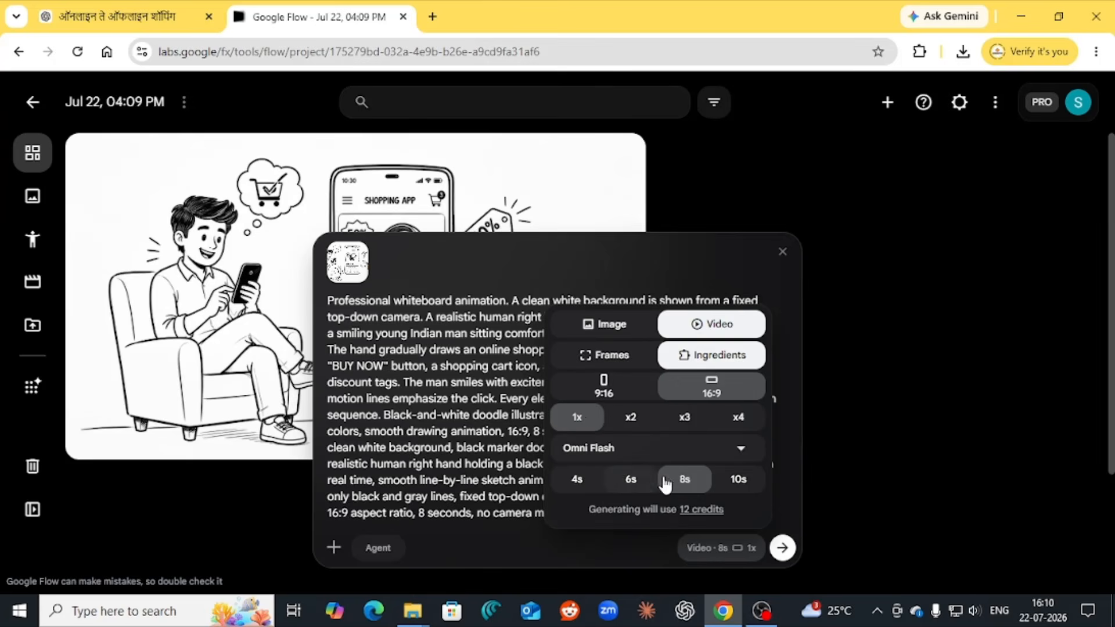
{"action": "left_click", "coordinate": [782, 548]}
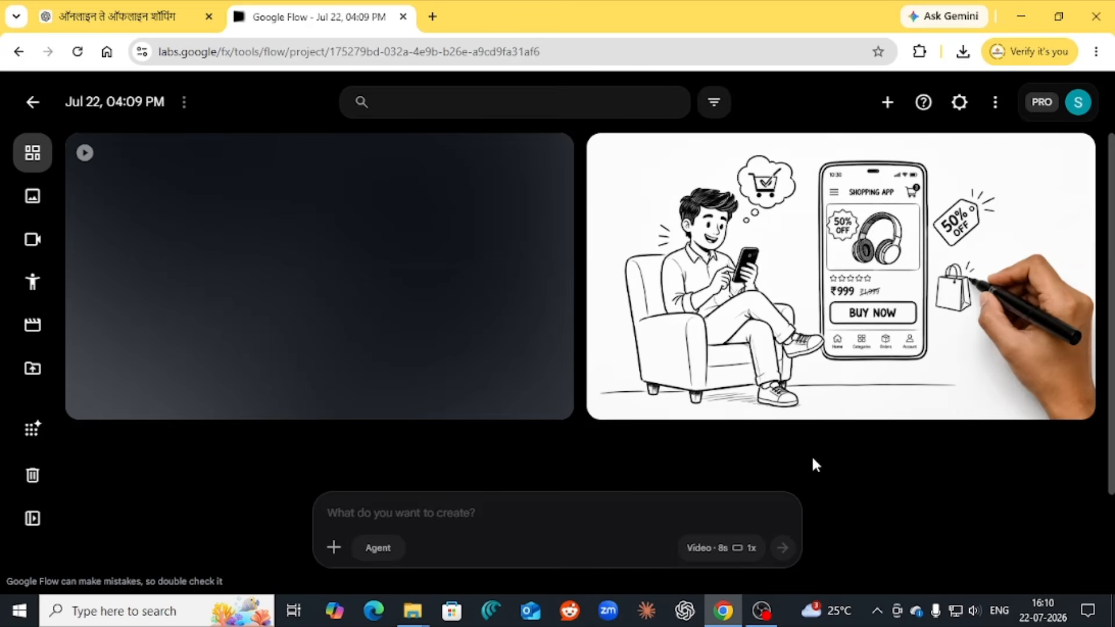
Step: Open the generated online shopping video and play it in full screen
{"action": "left_click", "coordinate": [483, 253]}
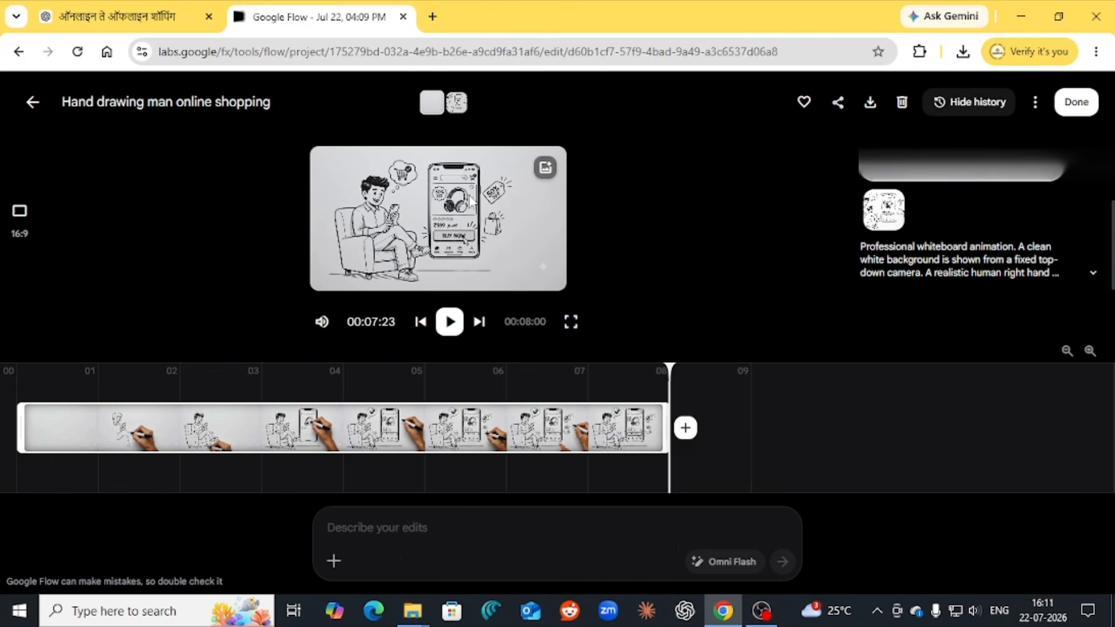
{"action": "left_click", "coordinate": [572, 324]}
{"action": "left_click", "coordinate": [522, 577]}
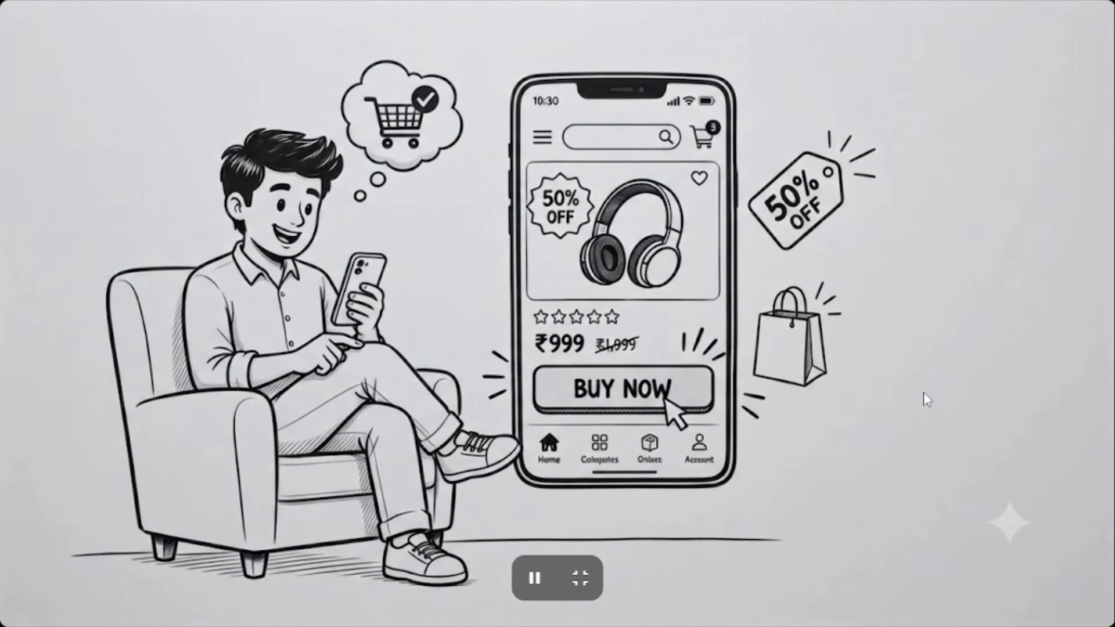
{"action": "key", "text": "space"}
{"action": "key", "text": "Escape"}
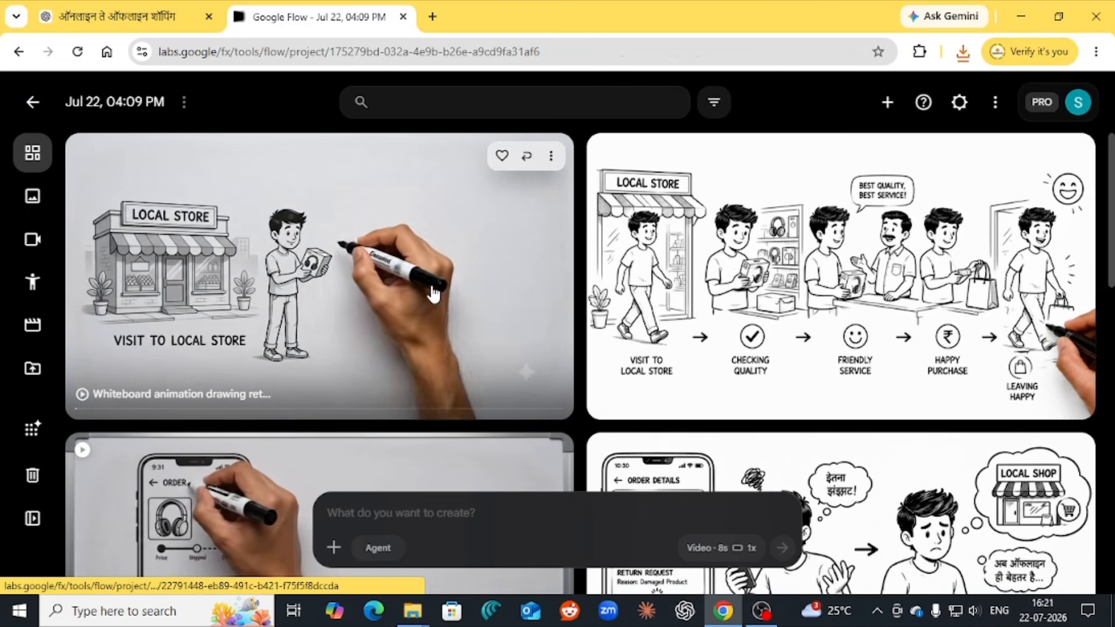
Step: Look over the whiteboard videos and source images of all four scenes in the Flow project
{"action": "scroll", "coordinate": [433, 294], "scroll_direction": "down", "scroll_amount": 3}
{"action": "scroll", "coordinate": [433, 294], "scroll_direction": "down", "scroll_amount": 12}
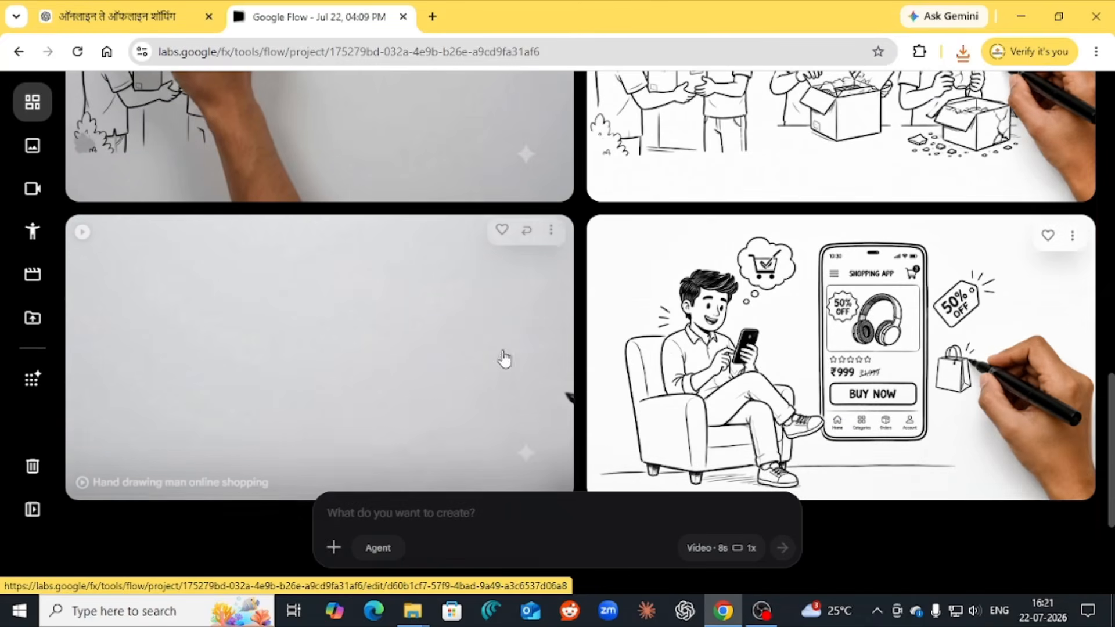
{"action": "scroll", "coordinate": [480, 341], "scroll_direction": "up", "scroll_amount": 3}
{"action": "scroll", "coordinate": [481, 340], "scroll_direction": "up", "scroll_amount": 15}
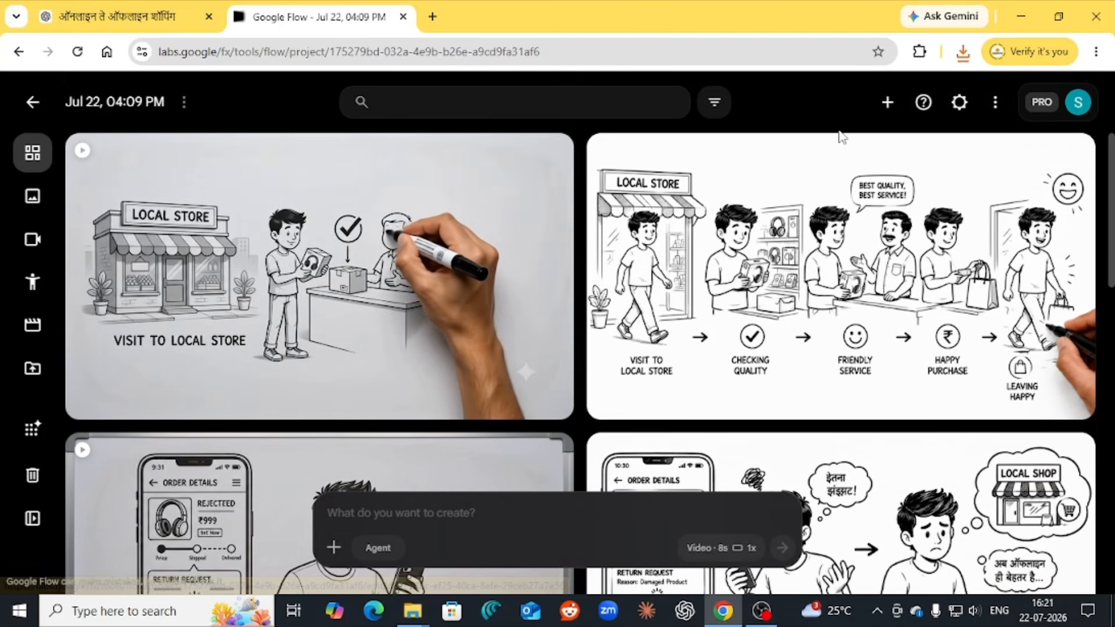
Step: Switch to the ChatGPT conversation and find the Marathi story script with the voice-over text for each scene
{"action": "left_click", "coordinate": [154, 14]}
{"action": "scroll", "coordinate": [496, 231], "scroll_direction": "up", "scroll_amount": 20}
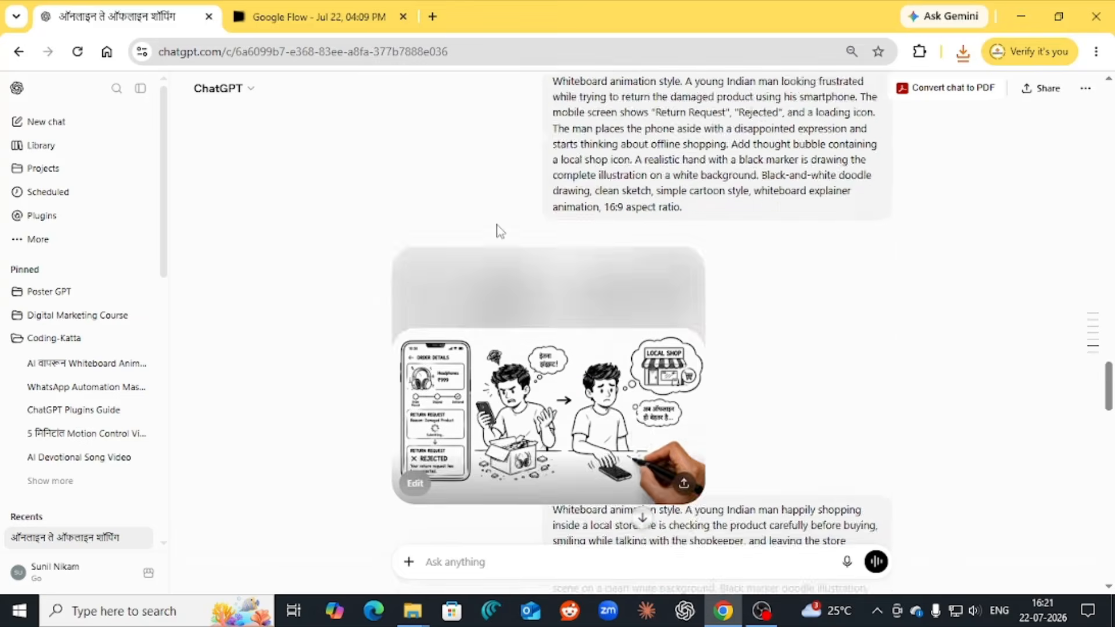
{"action": "scroll", "coordinate": [497, 231], "scroll_direction": "up", "scroll_amount": 20}
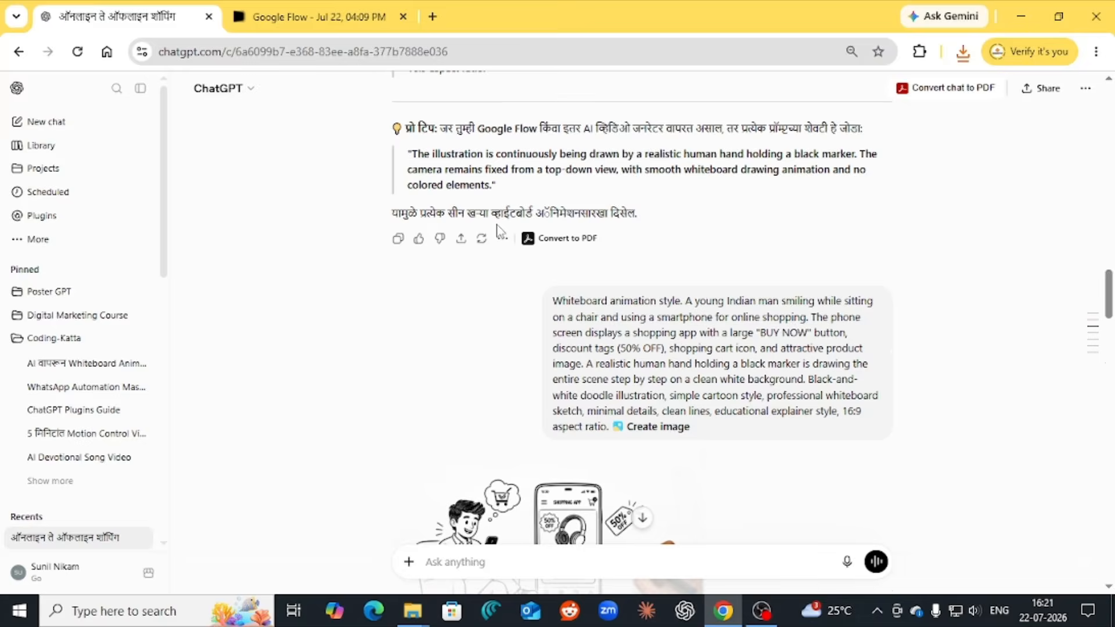
{"action": "scroll", "coordinate": [498, 229], "scroll_direction": "up", "scroll_amount": 10}
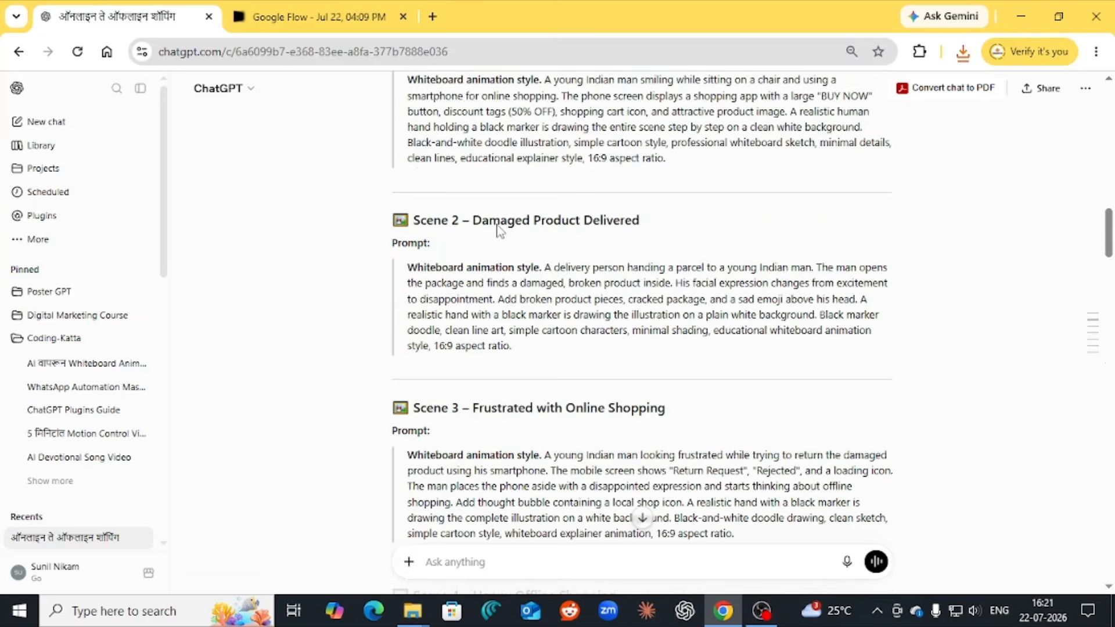
{"action": "scroll", "coordinate": [497, 230], "scroll_direction": "up", "scroll_amount": 4}
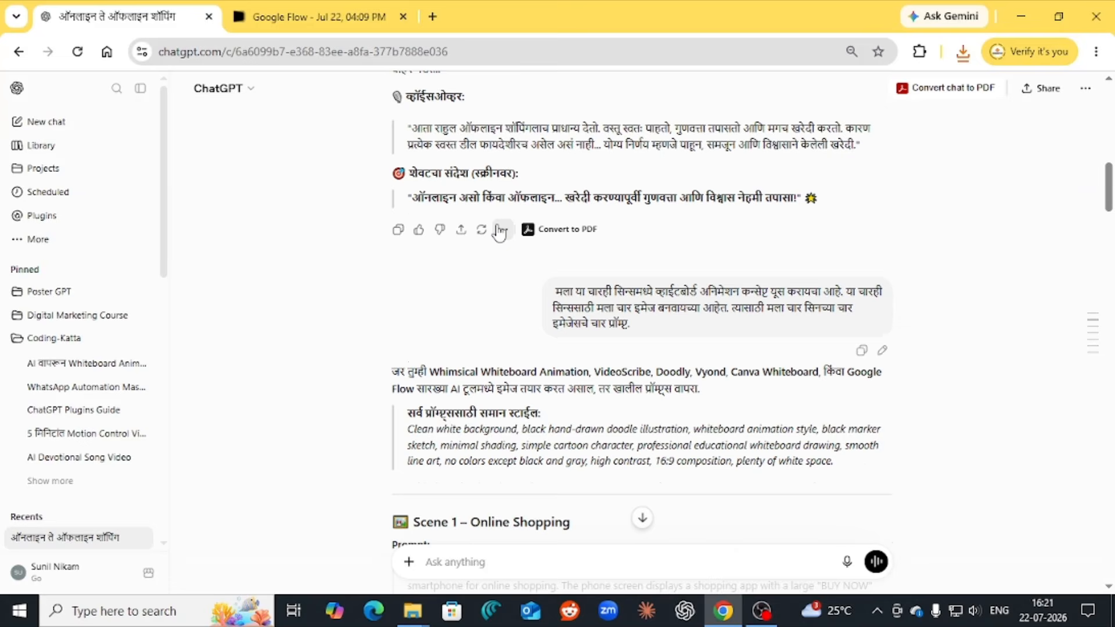
{"action": "scroll", "coordinate": [498, 233], "scroll_direction": "up", "scroll_amount": 7}
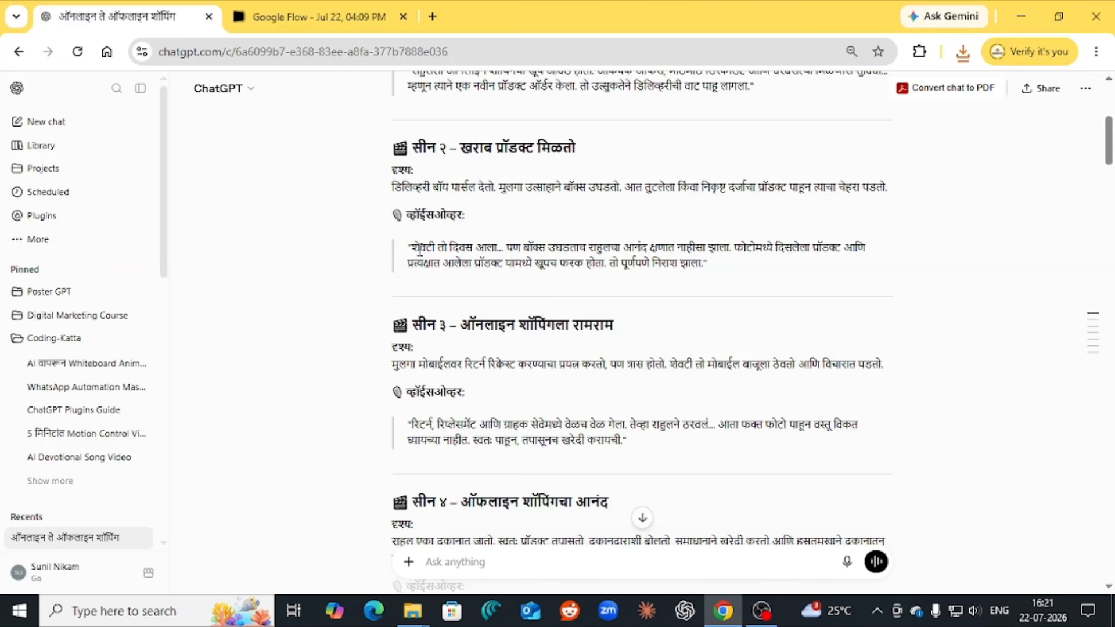
Step: Open Google AI Studio in a new tab and choose Gemini 3.1 Flash TTS Preview from the Speech and Music models
{"action": "left_click", "coordinate": [432, 18]}
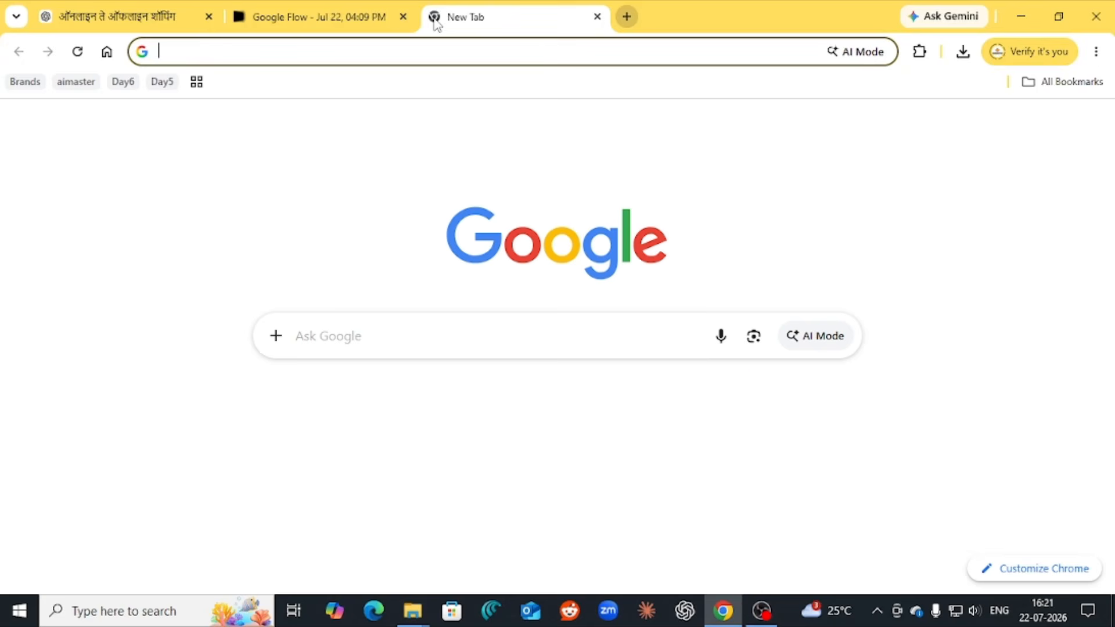
{"action": "type", "text": "ai"}
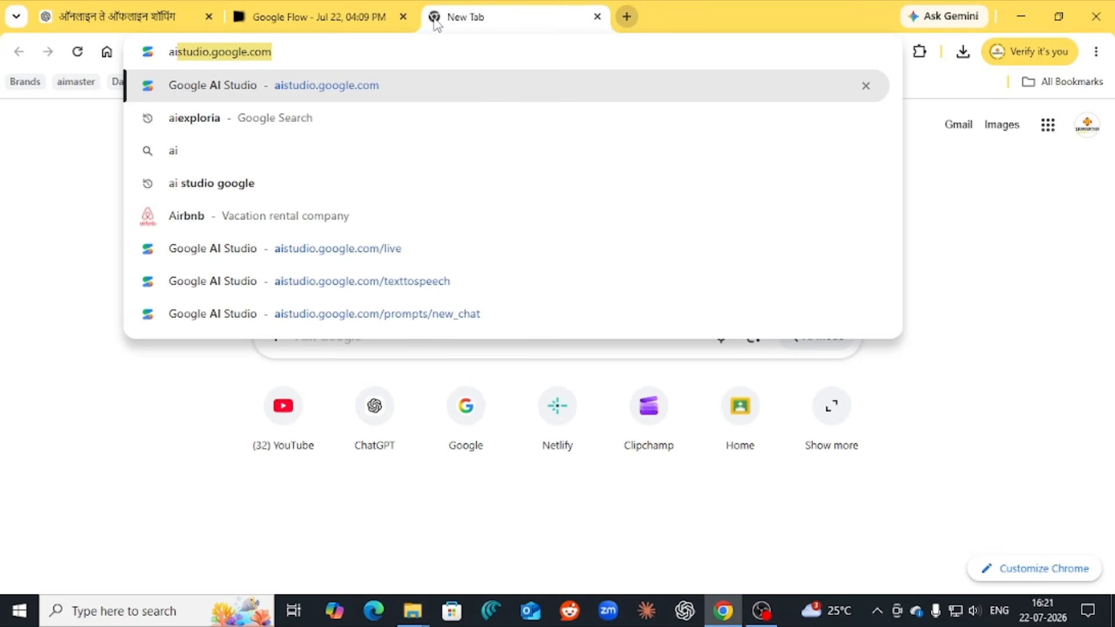
{"action": "key", "text": "Return"}
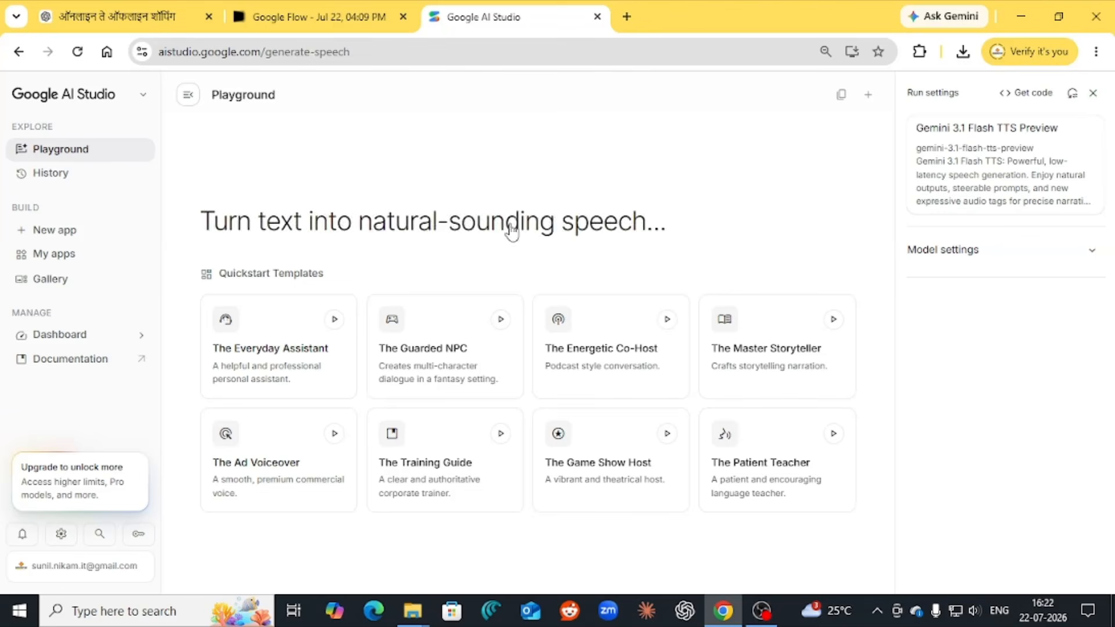
{"action": "left_click", "coordinate": [82, 155]}
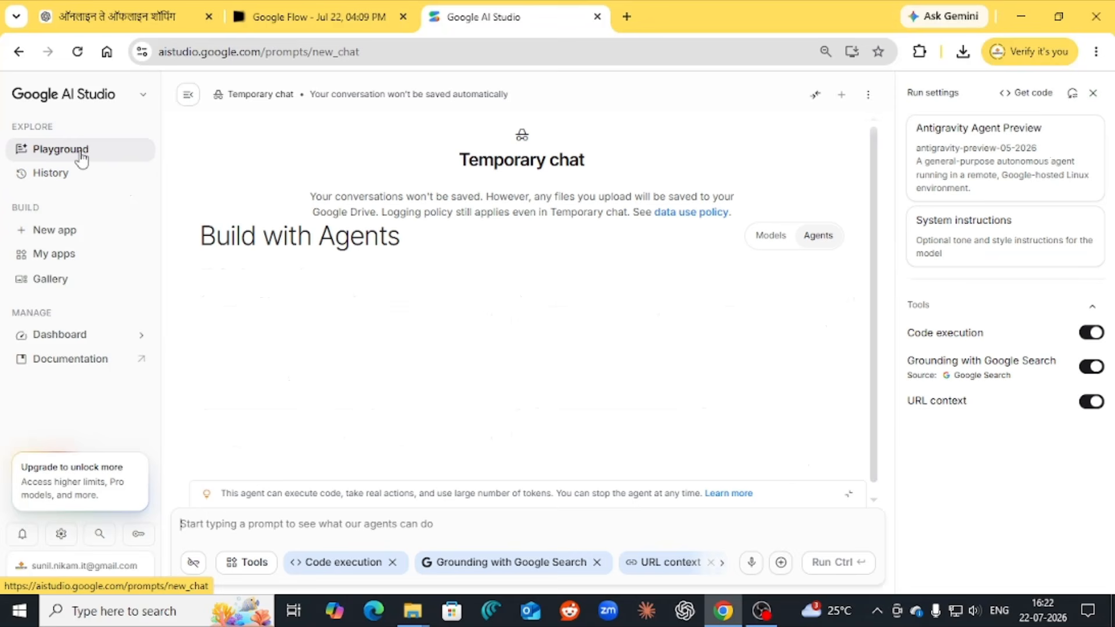
{"action": "left_click", "coordinate": [777, 242]}
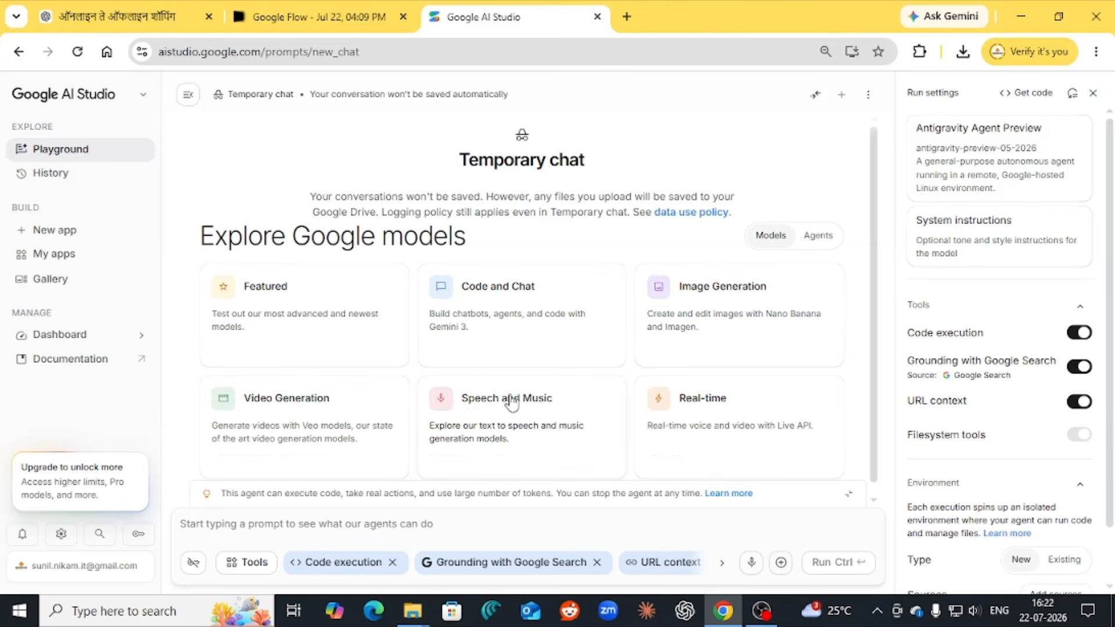
{"action": "left_click", "coordinate": [457, 414]}
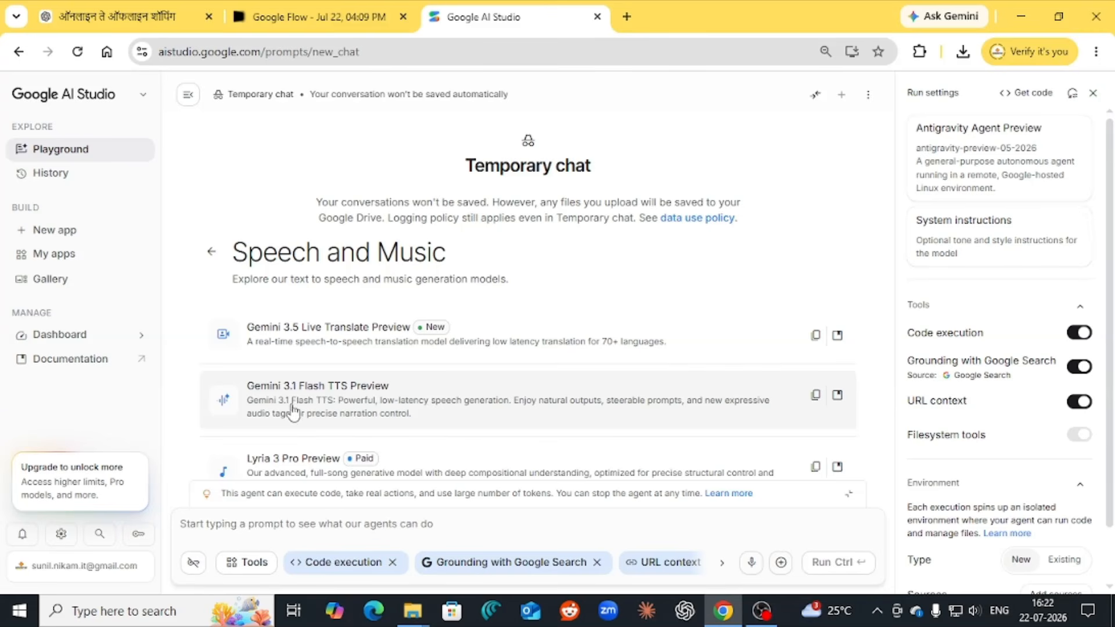
{"action": "left_click", "coordinate": [323, 408]}
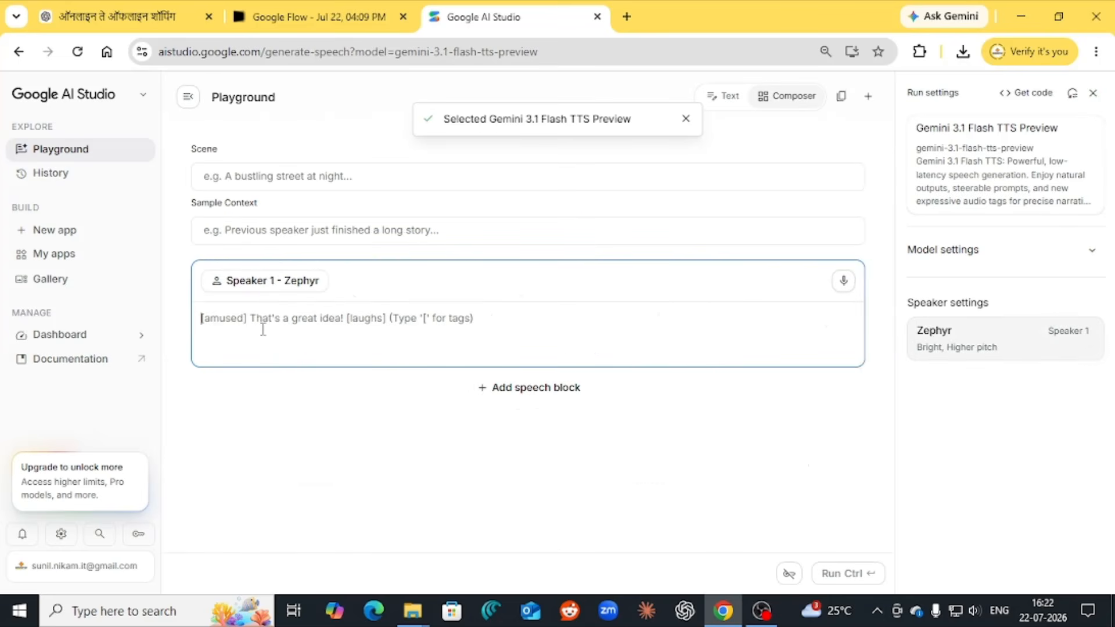
Step: Copy the scene 1 voice-over text from the ChatGPT script and paste it into the Speaker 1 speech block in Google AI Studio
{"action": "left_click", "coordinate": [116, 16]}
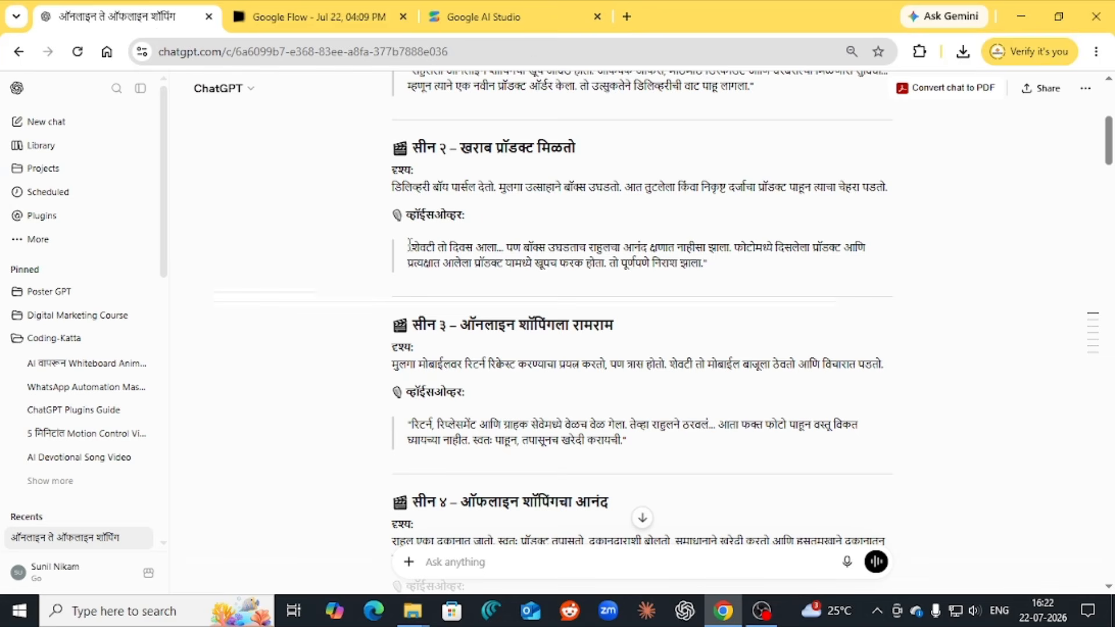
{"action": "left_click_drag", "start_coordinate": [410, 243], "coordinate": [645, 246]}
{"action": "scroll", "coordinate": [633, 235], "scroll_direction": "up", "scroll_amount": 3}
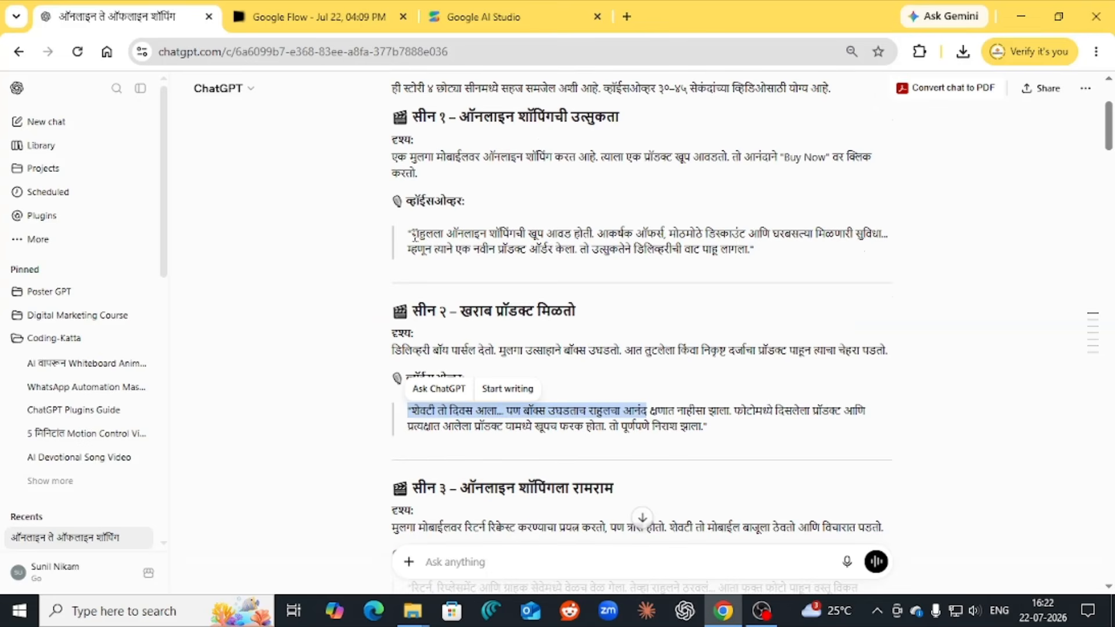
{"action": "left_click_drag", "start_coordinate": [409, 233], "coordinate": [749, 252]}
{"action": "right_click", "coordinate": [732, 249]}
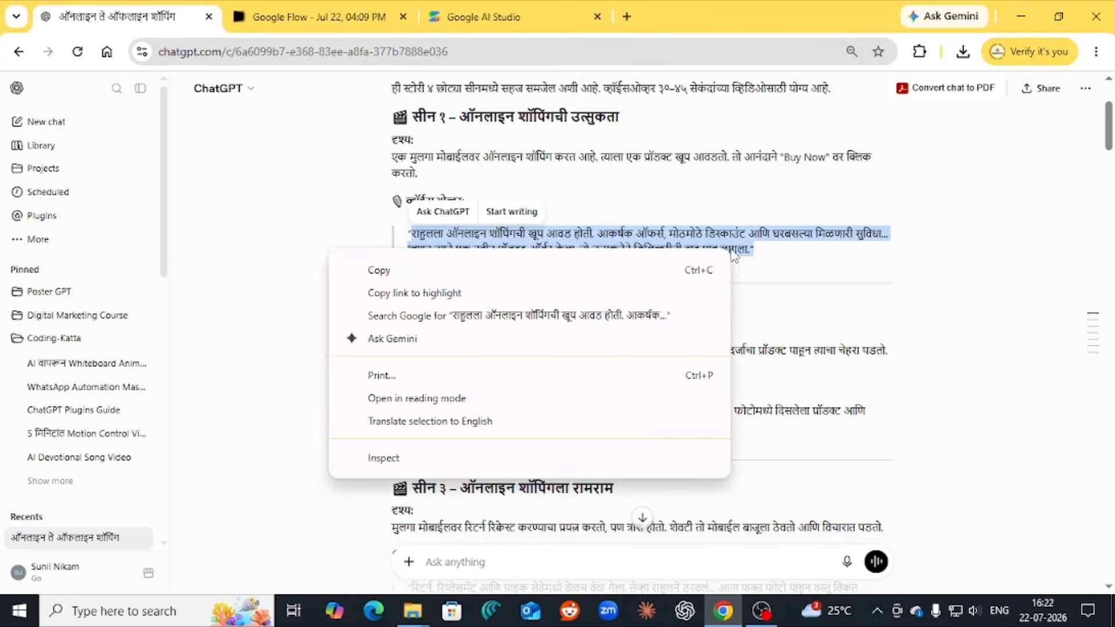
{"action": "left_click", "coordinate": [495, 279]}
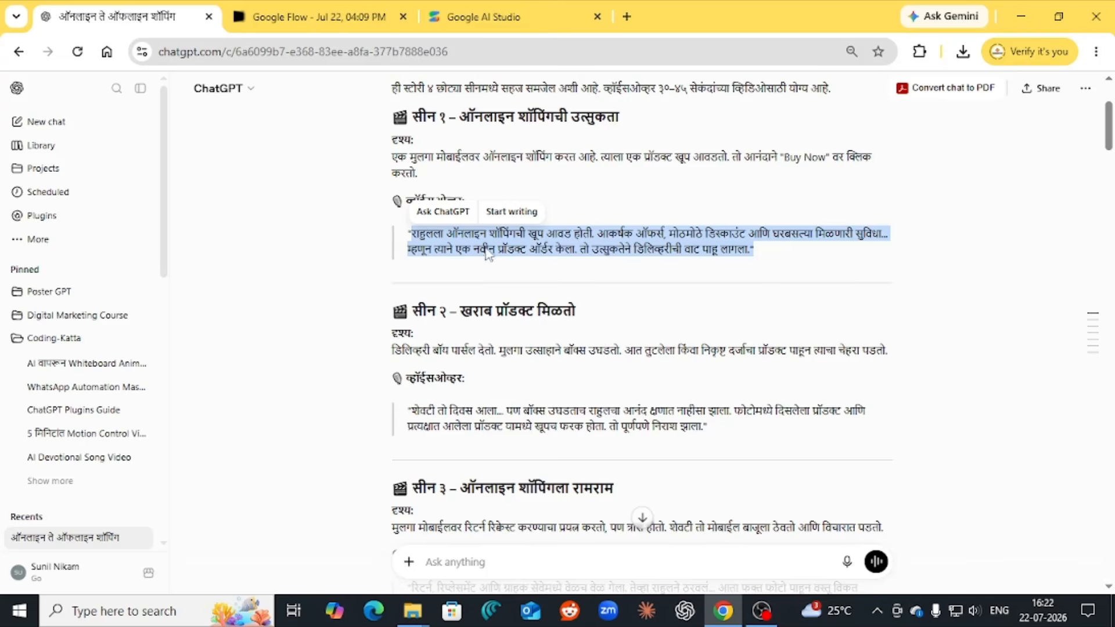
{"action": "left_click", "coordinate": [517, 17]}
{"action": "left_click", "coordinate": [225, 320]}
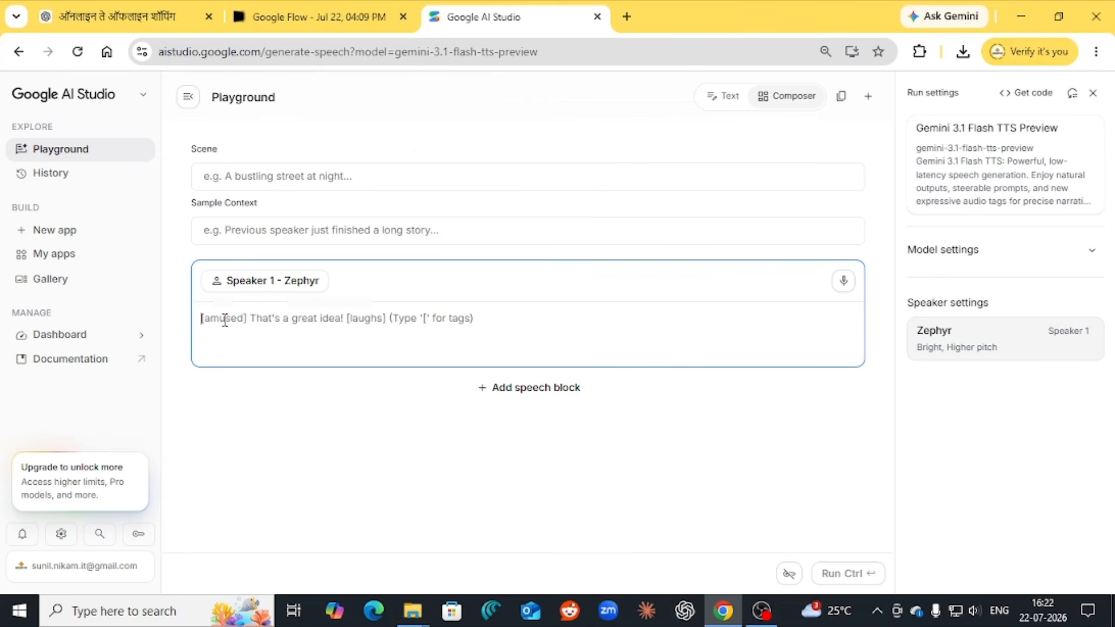
{"action": "key", "text": "ctrl+v"}
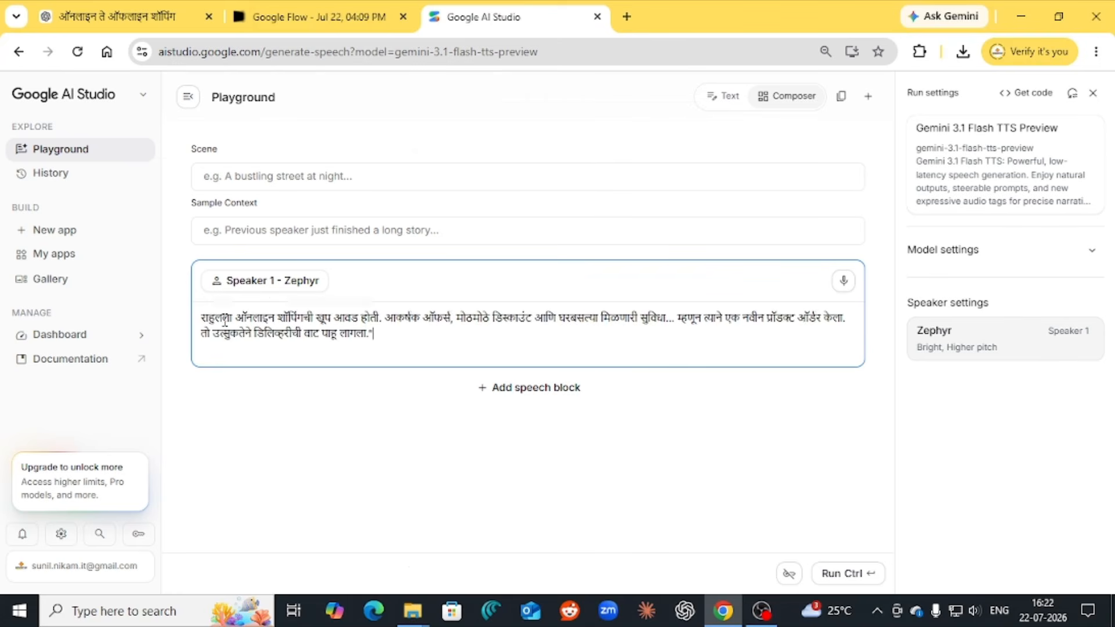
Step: Preview the Charon voice, assign it to Speaker 1 and generate the scene 1 speech
{"action": "left_click", "coordinate": [948, 345]}
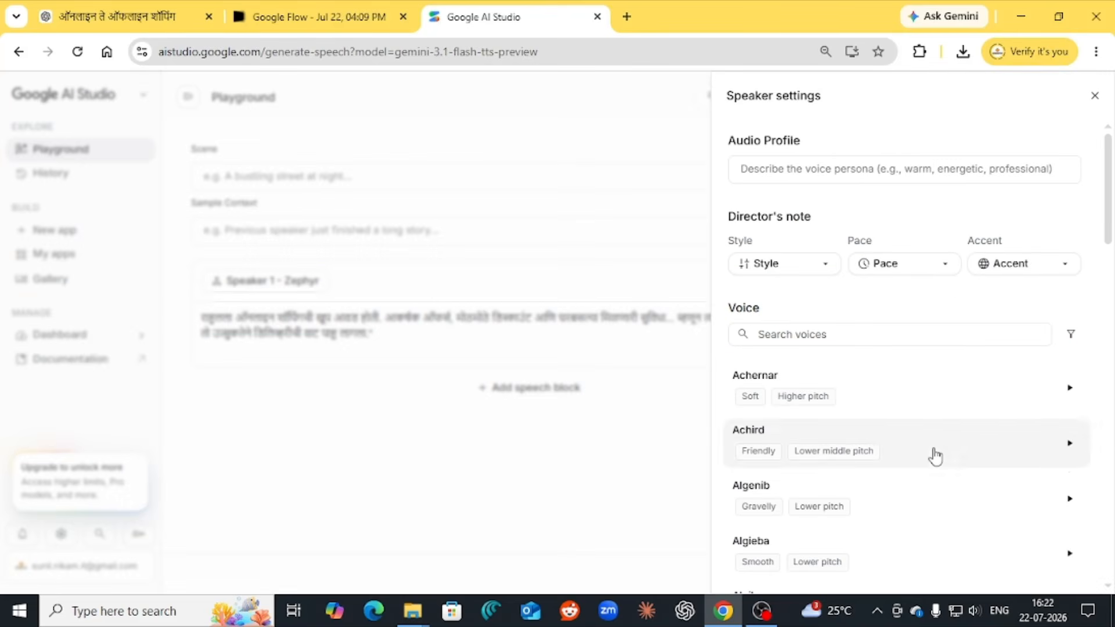
{"action": "scroll", "coordinate": [933, 455], "scroll_direction": "down", "scroll_amount": 5}
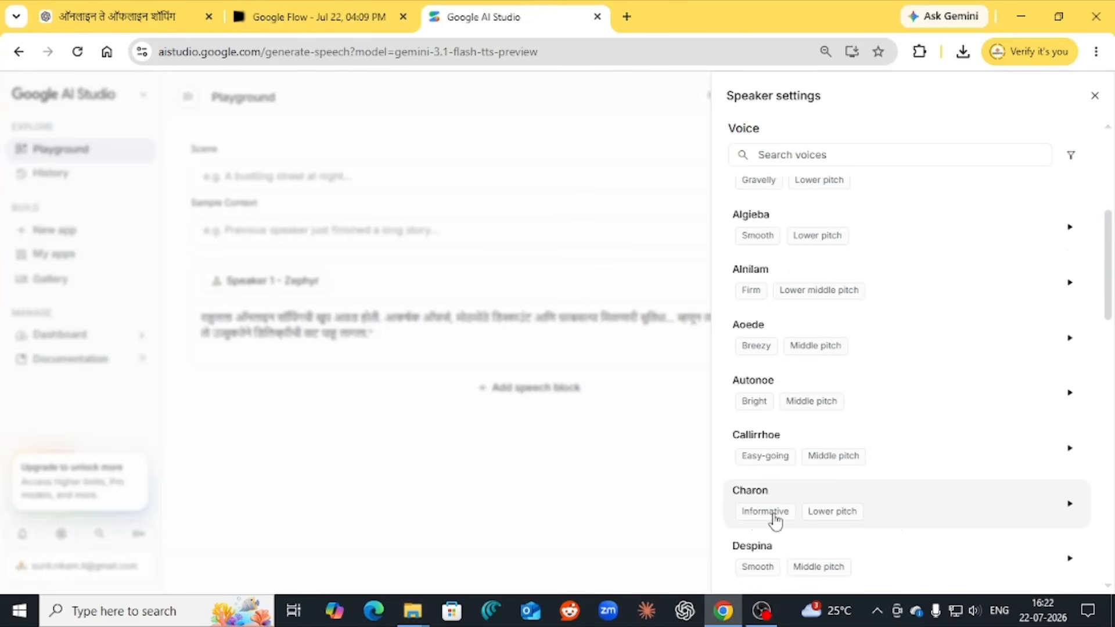
{"action": "left_click", "coordinate": [1070, 510]}
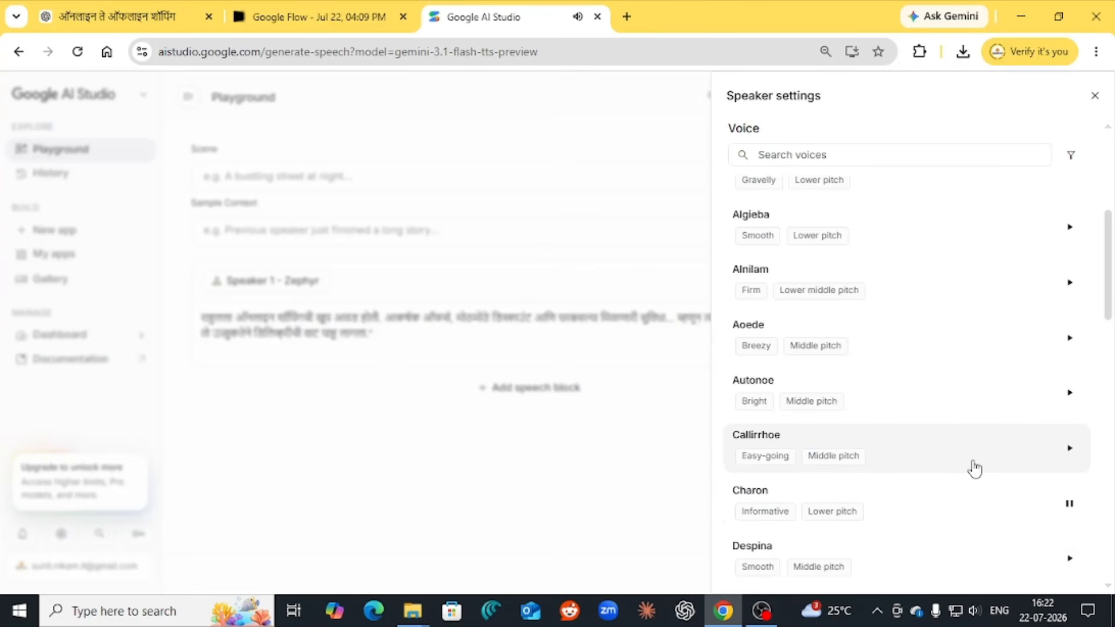
{"action": "left_click", "coordinate": [776, 494]}
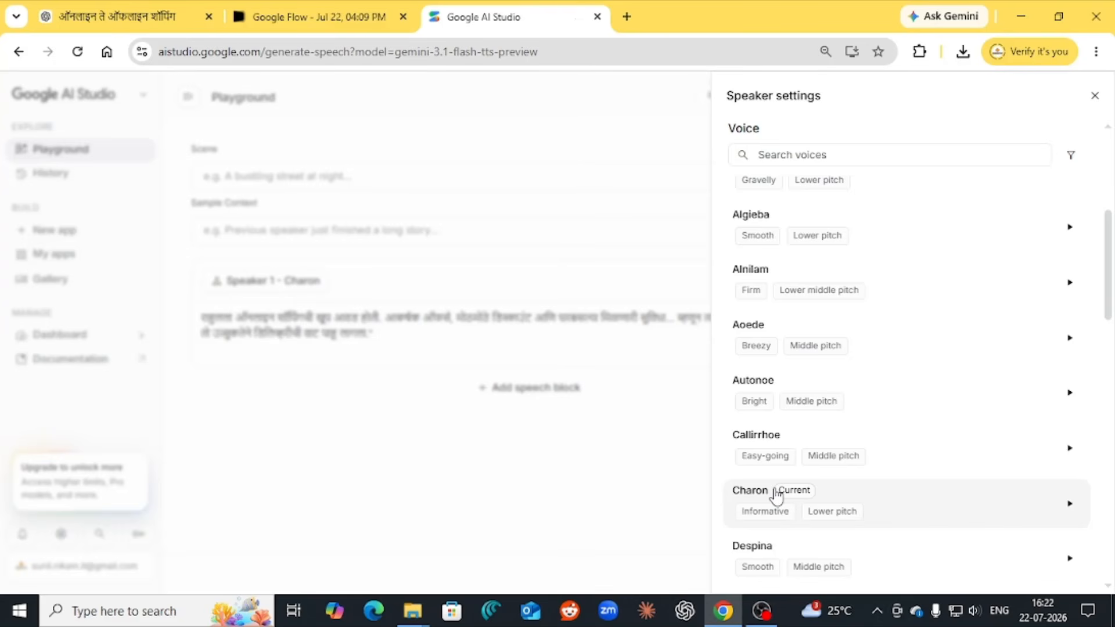
{"action": "left_click", "coordinate": [560, 525]}
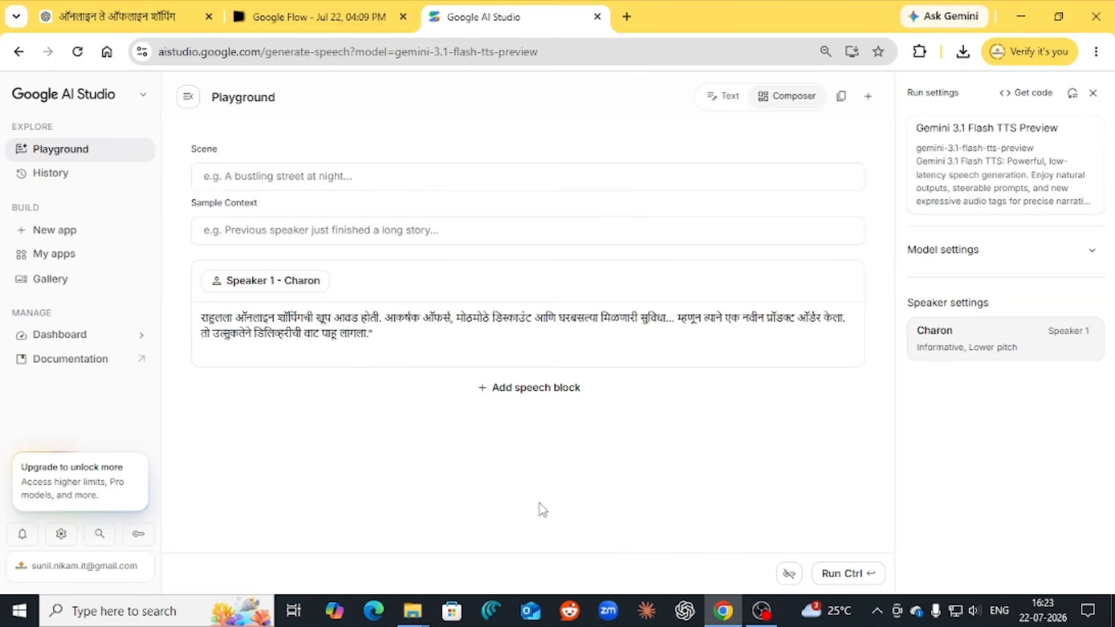
{"action": "left_click", "coordinate": [827, 575]}
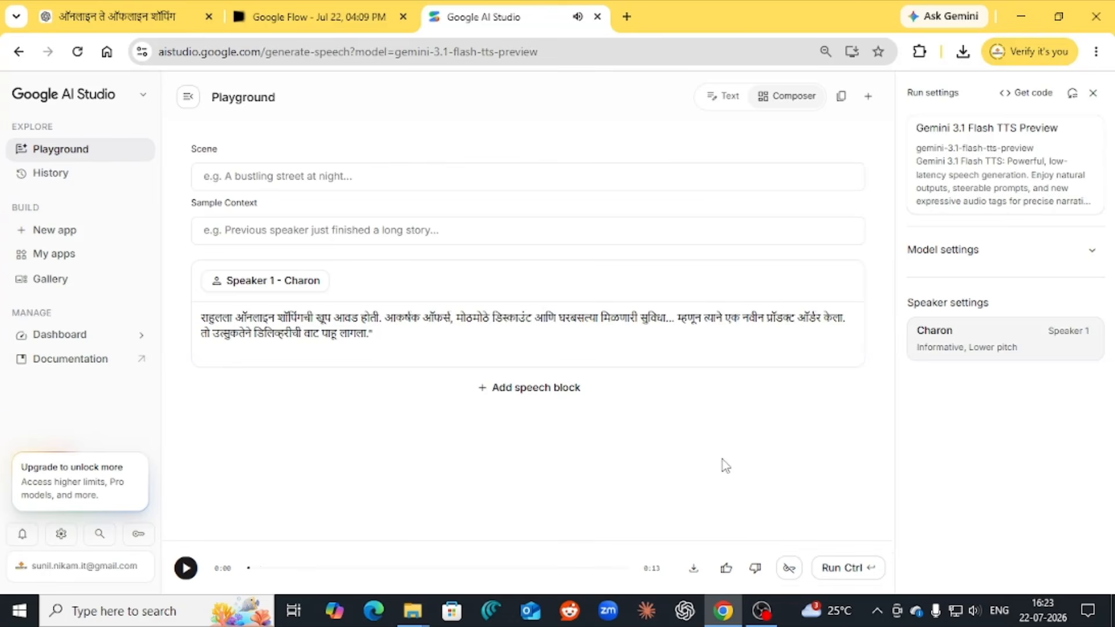
Step: Reopen the voice list for Speaker 1 and listen to the Algenib and Achernar samples
{"action": "left_click", "coordinate": [1016, 346]}
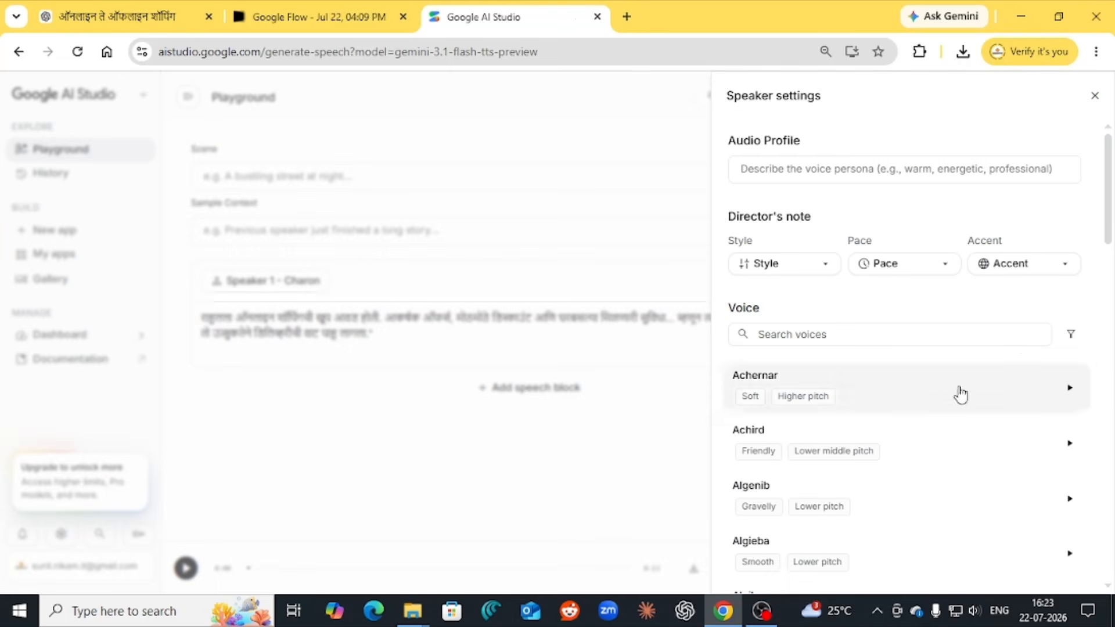
{"action": "scroll", "coordinate": [938, 483], "scroll_direction": "down", "scroll_amount": 5}
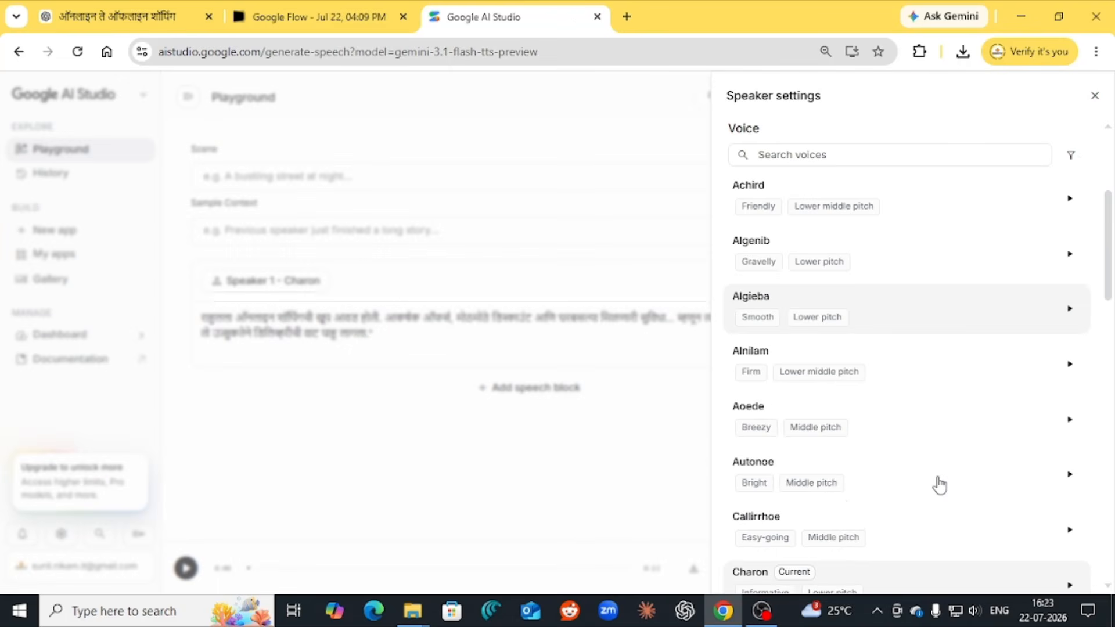
{"action": "scroll", "coordinate": [938, 483], "scroll_direction": "down", "scroll_amount": 1}
{"action": "scroll", "coordinate": [938, 483], "scroll_direction": "up", "scroll_amount": 1}
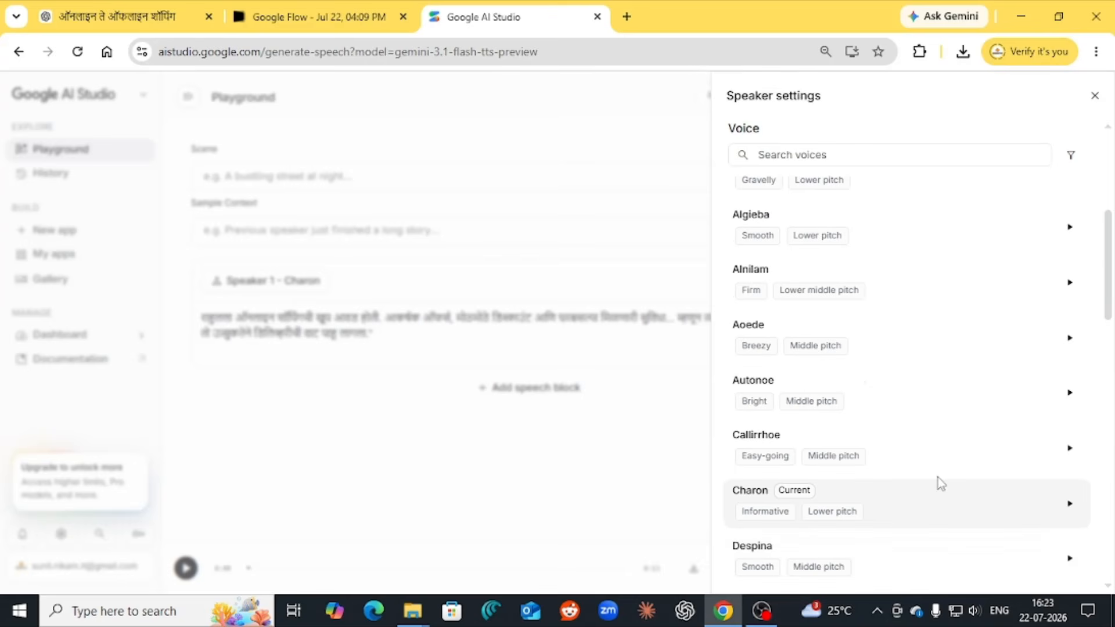
{"action": "scroll", "coordinate": [936, 378], "scroll_direction": "up", "scroll_amount": 1}
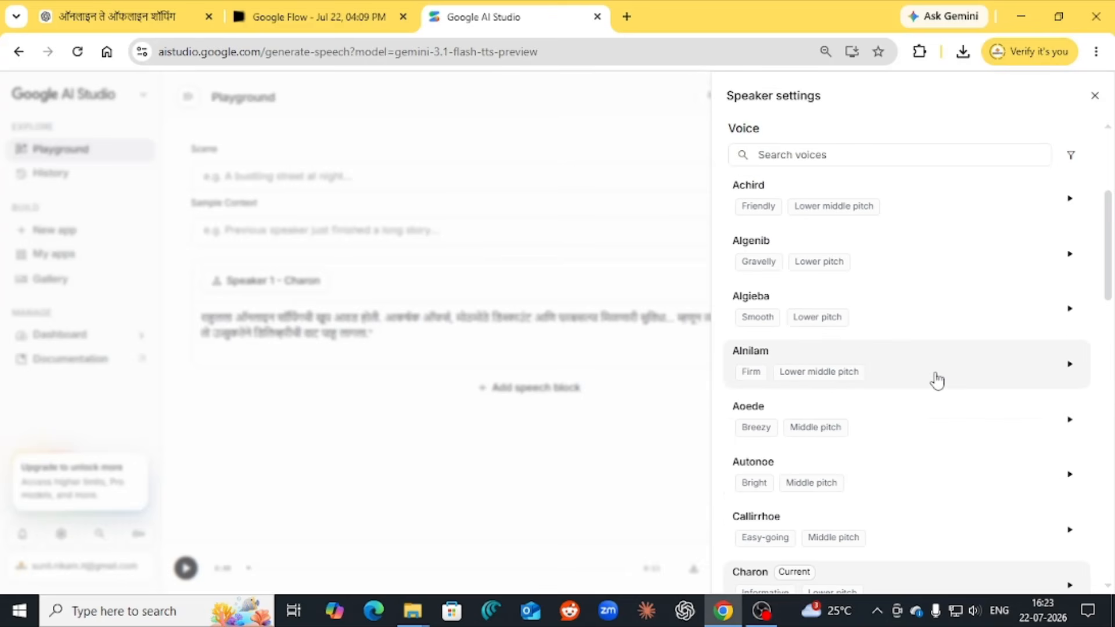
{"action": "left_click", "coordinate": [1070, 255]}
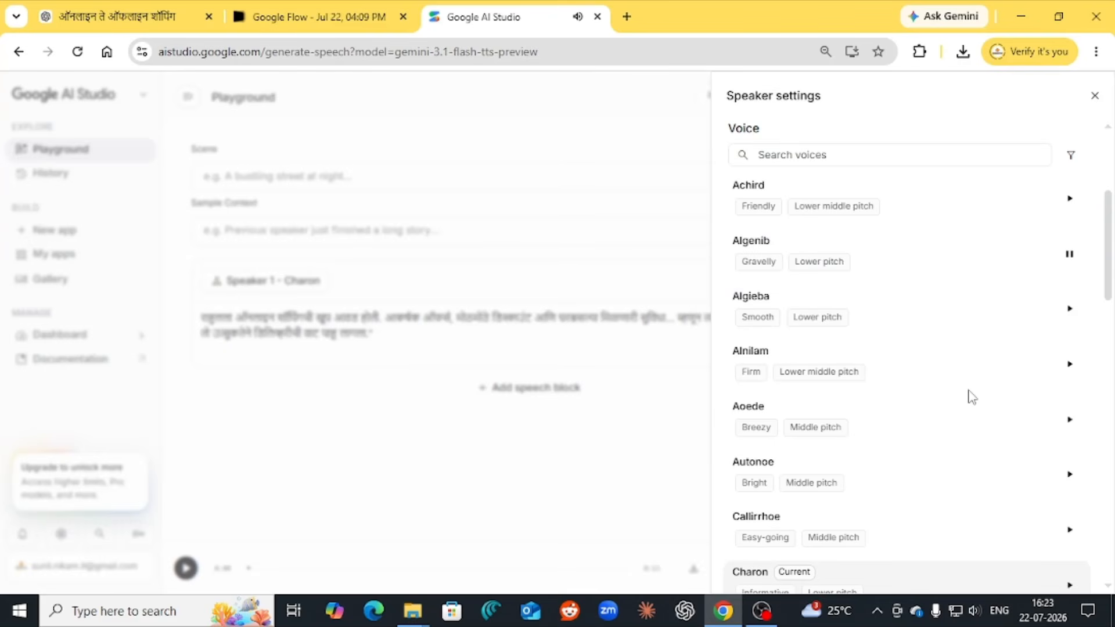
{"action": "left_click", "coordinate": [1070, 256]}
{"action": "scroll", "coordinate": [1017, 269], "scroll_direction": "up", "scroll_amount": 2}
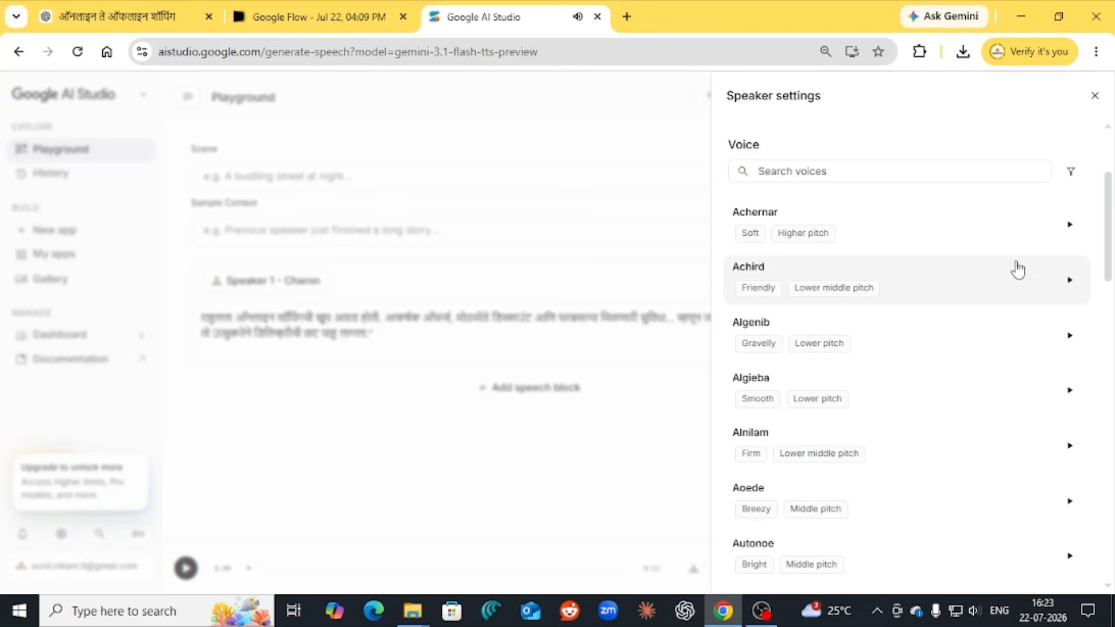
{"action": "left_click", "coordinate": [1070, 226]}
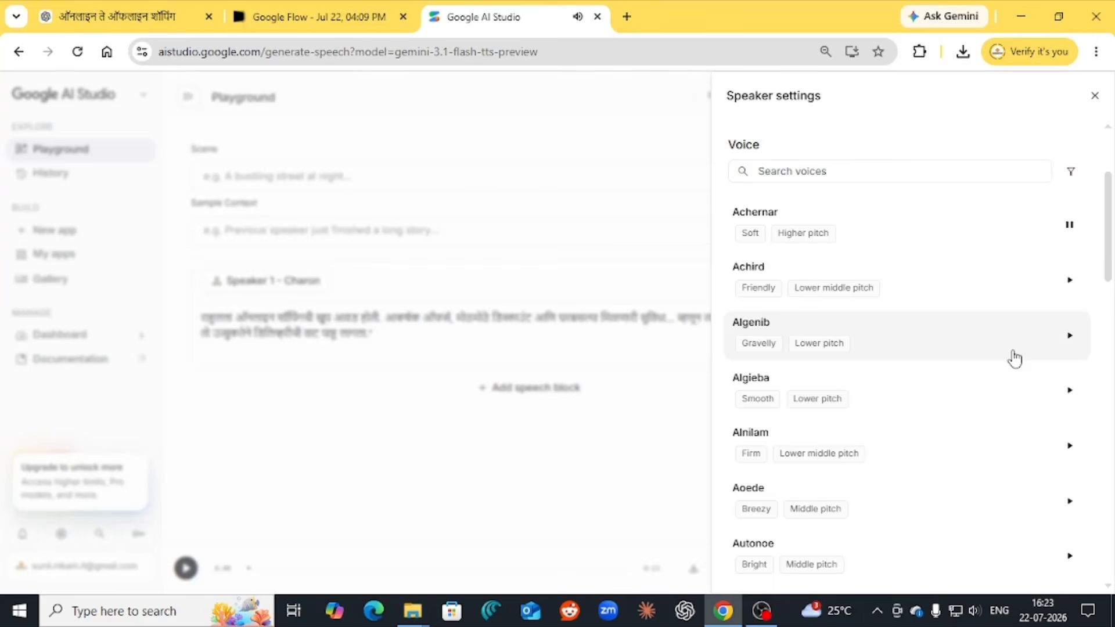
Step: Browse further through the available voices and listen to the Puck sample
{"action": "scroll", "coordinate": [963, 384], "scroll_direction": "down", "scroll_amount": 1}
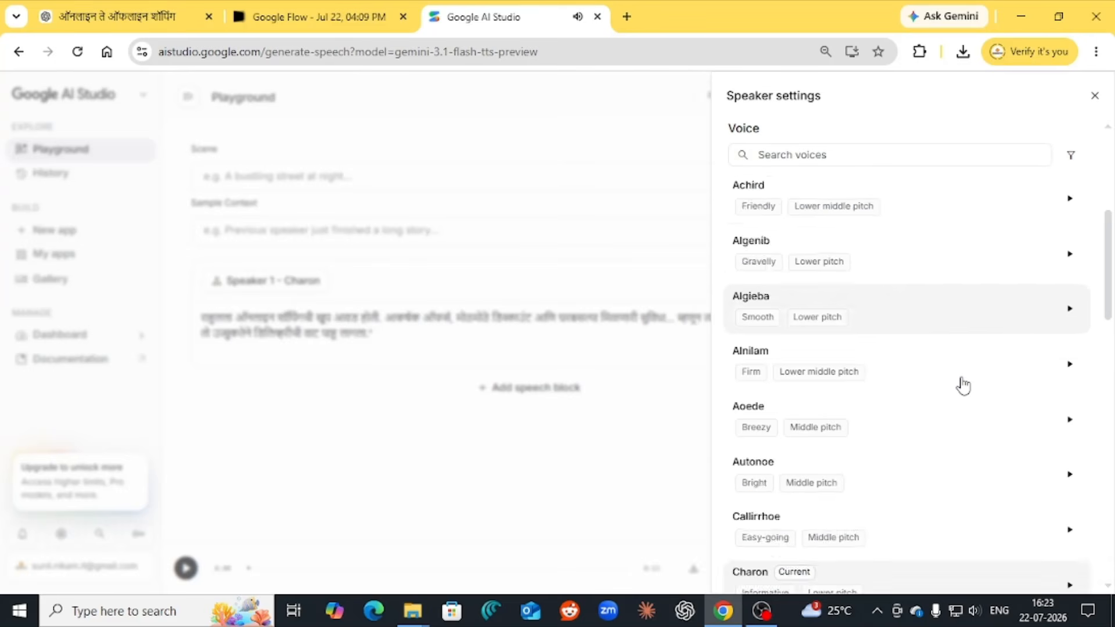
{"action": "scroll", "coordinate": [962, 385], "scroll_direction": "down", "scroll_amount": 1}
{"action": "scroll", "coordinate": [970, 480], "scroll_direction": "down", "scroll_amount": 3}
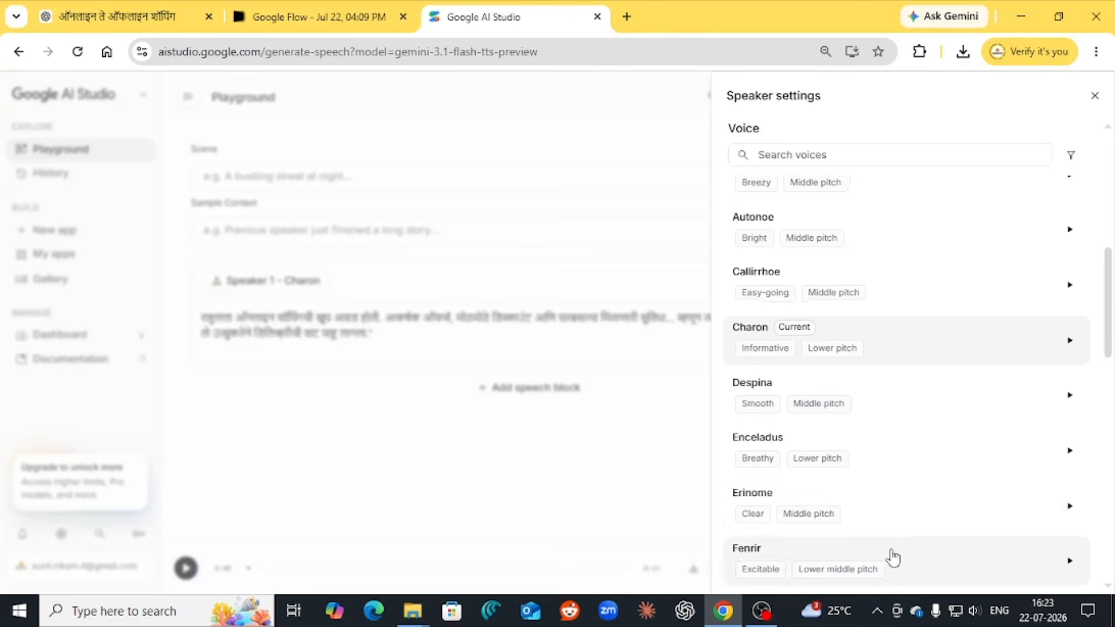
{"action": "scroll", "coordinate": [906, 534], "scroll_direction": "down", "scroll_amount": 2}
{"action": "scroll", "coordinate": [928, 465], "scroll_direction": "down", "scroll_amount": 1}
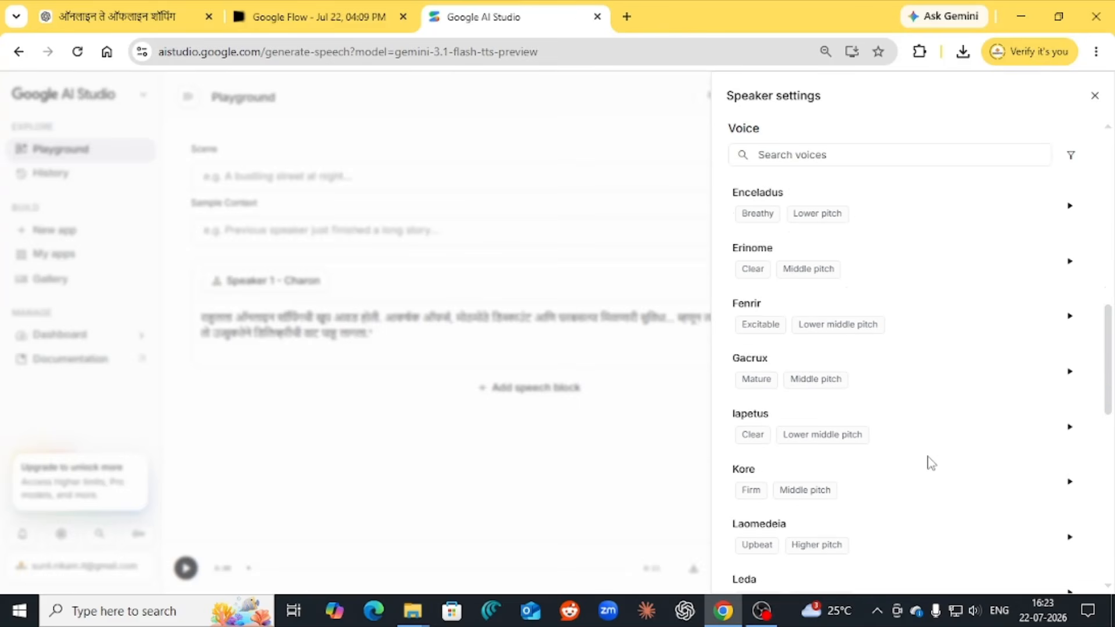
{"action": "scroll", "coordinate": [929, 463], "scroll_direction": "down", "scroll_amount": 1}
{"action": "scroll", "coordinate": [931, 489], "scroll_direction": "down", "scroll_amount": 2}
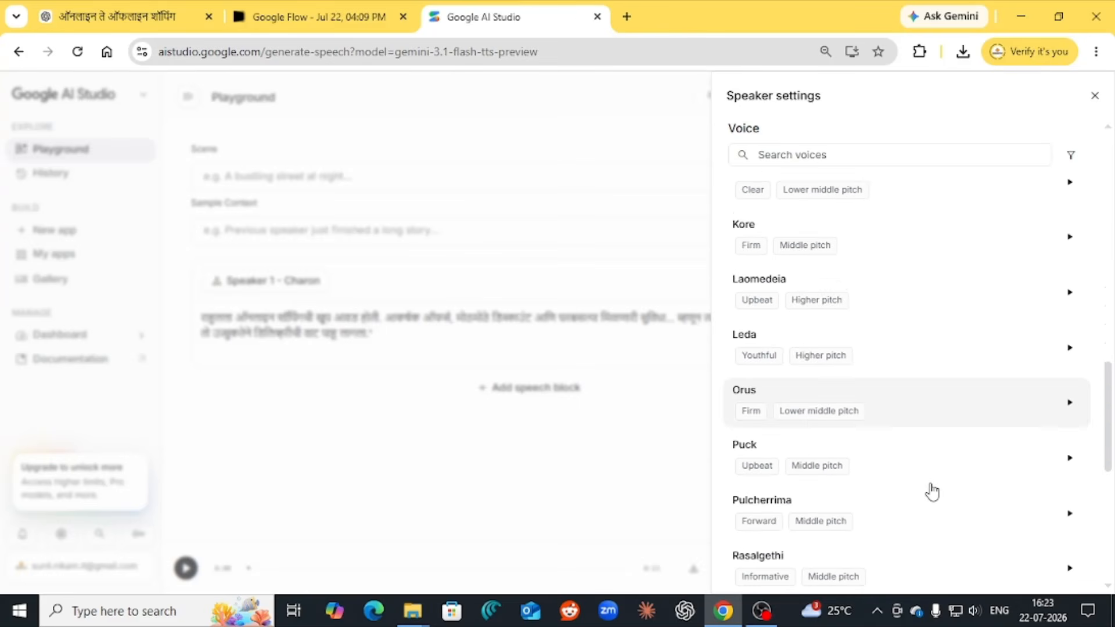
{"action": "left_click", "coordinate": [1067, 462]}
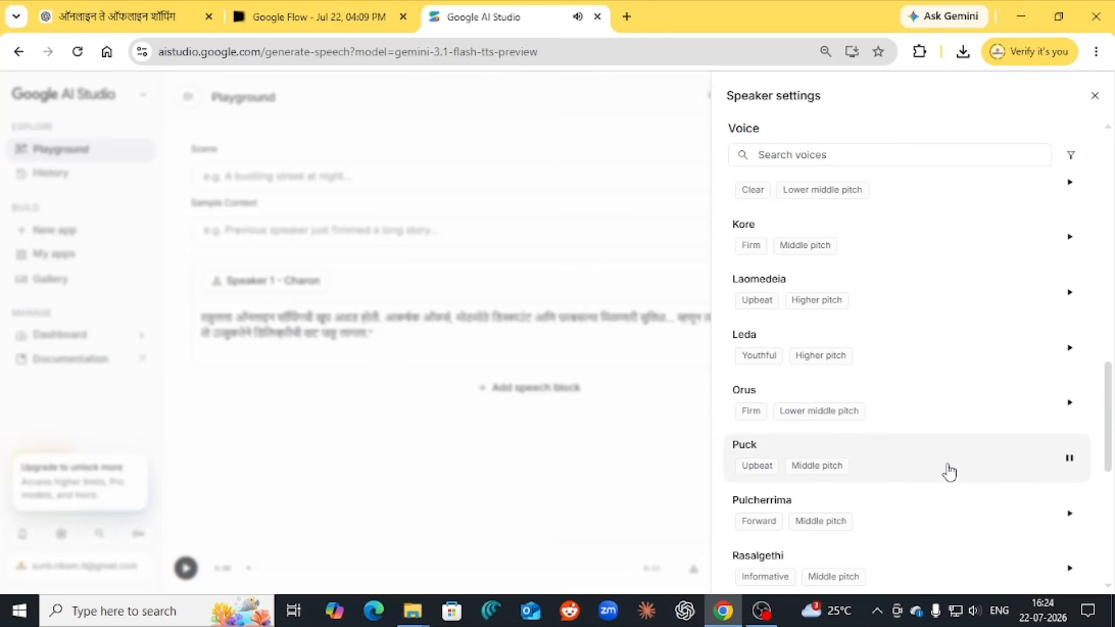
{"action": "left_click", "coordinate": [1070, 458]}
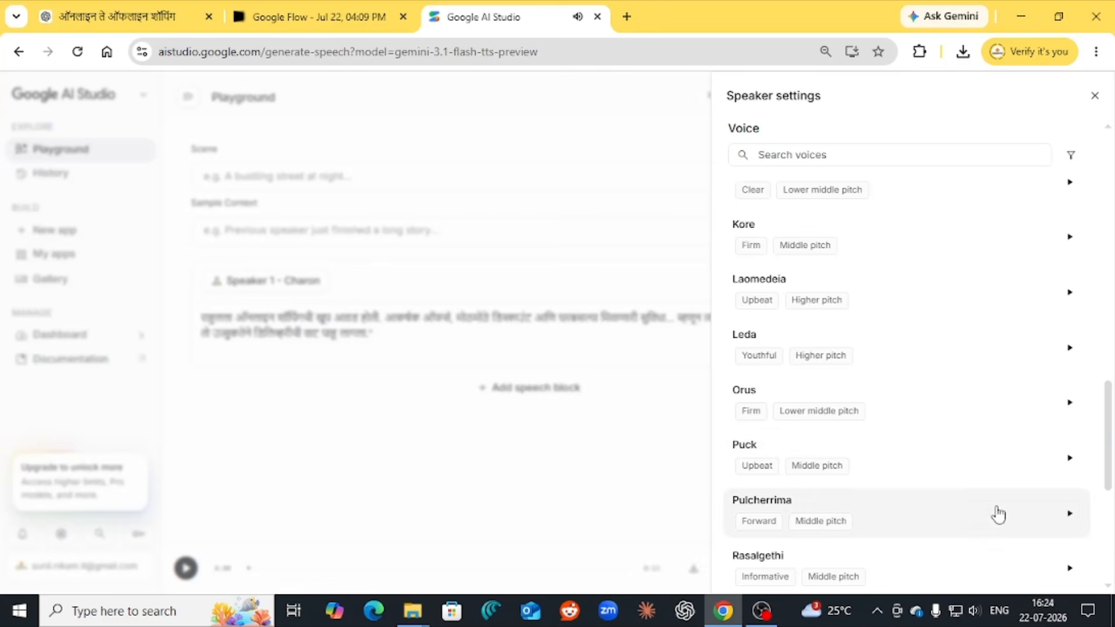
Step: Preview the Zephyr voice, set it as the Speaker 1 voice and generate the scene 1 speech with it
{"action": "scroll", "coordinate": [995, 512], "scroll_direction": "down", "scroll_amount": 3}
{"action": "scroll", "coordinate": [983, 498], "scroll_direction": "down", "scroll_amount": 2}
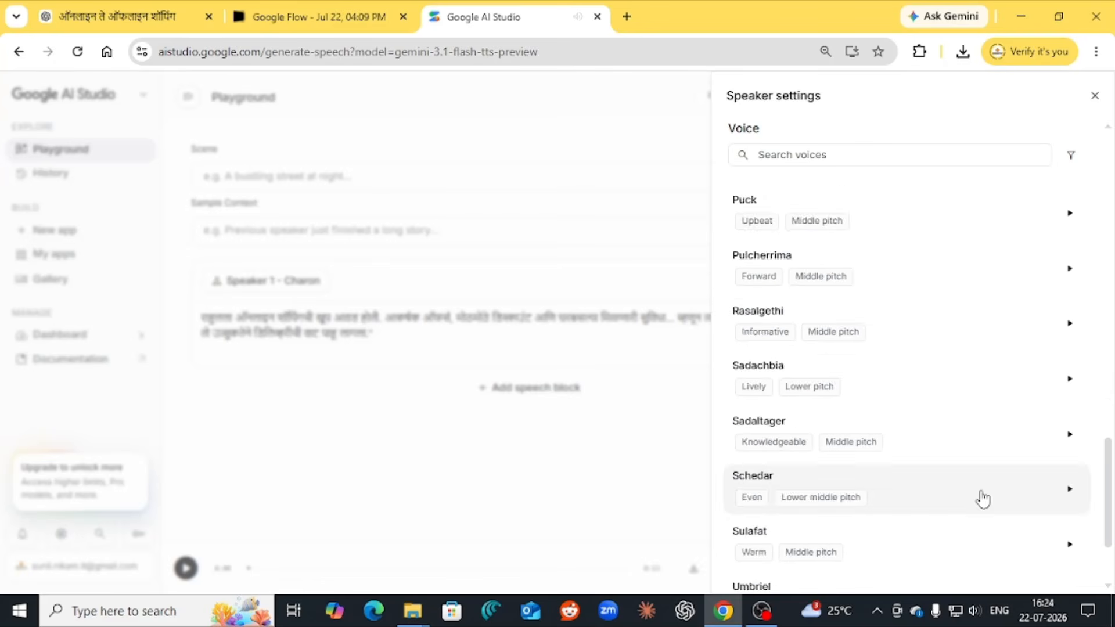
{"action": "scroll", "coordinate": [981, 497], "scroll_direction": "down", "scroll_amount": 3}
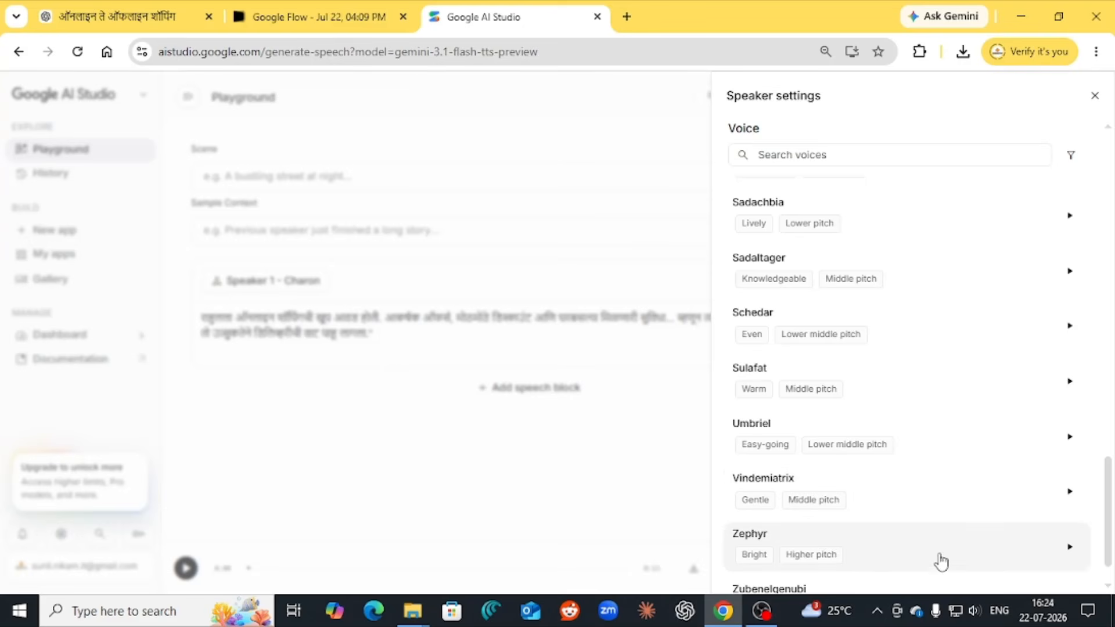
{"action": "left_click", "coordinate": [1067, 548]}
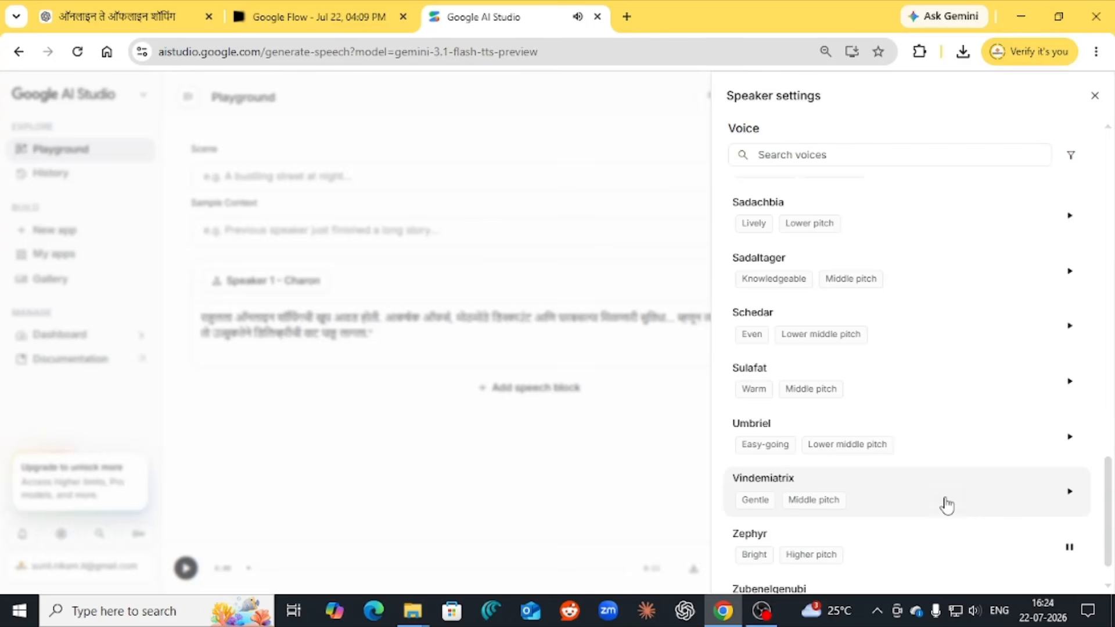
{"action": "scroll", "coordinate": [946, 503], "scroll_direction": "down", "scroll_amount": 1}
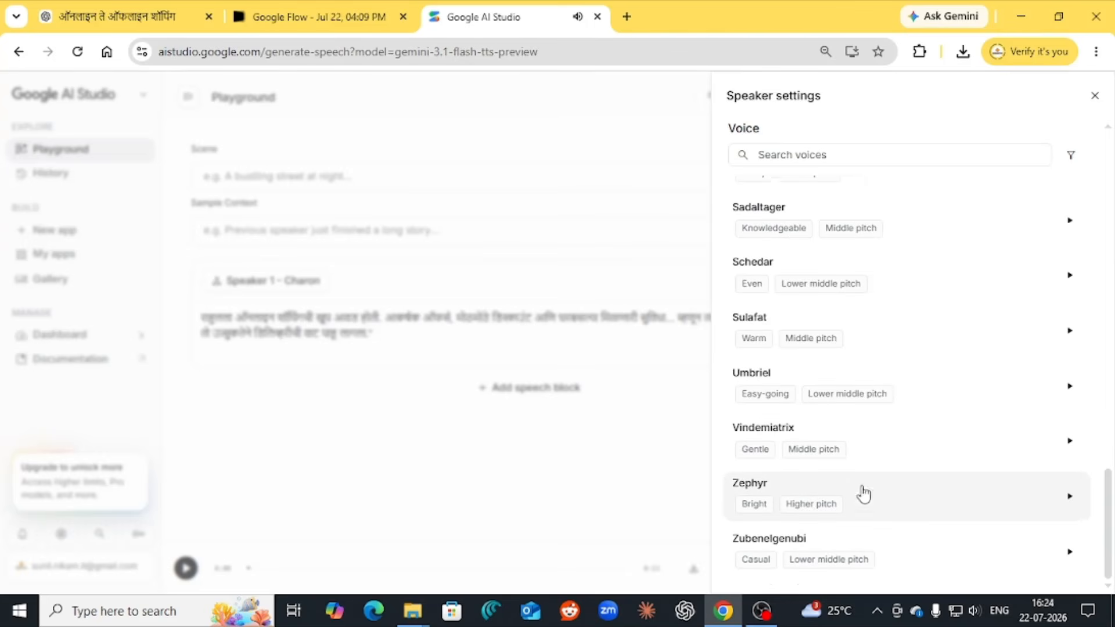
{"action": "left_click", "coordinate": [771, 491]}
{"action": "left_click", "coordinate": [598, 486]}
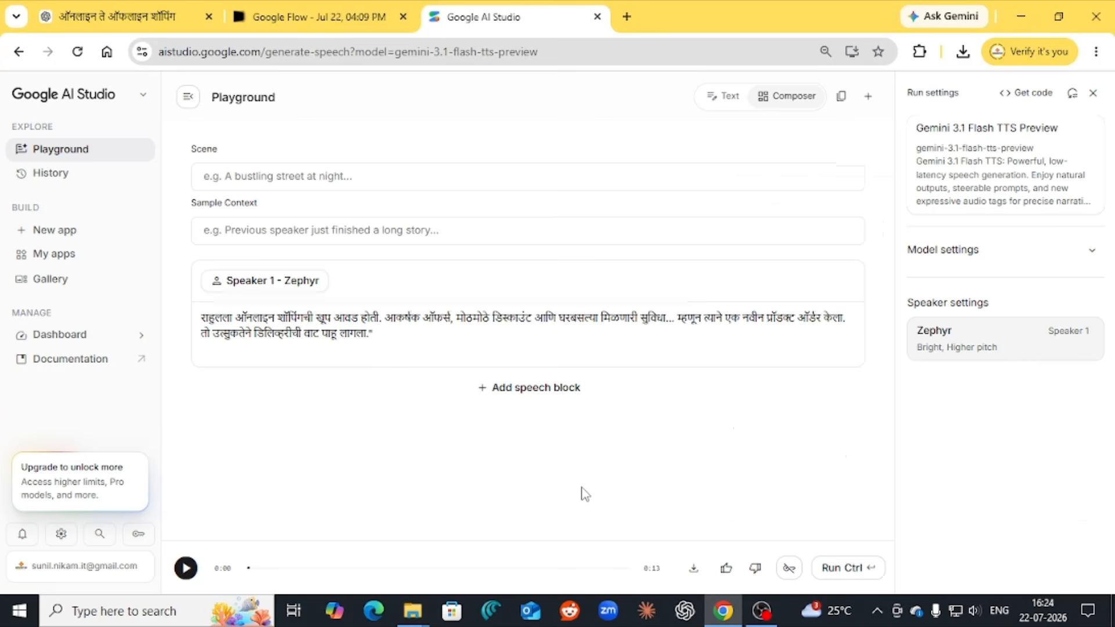
{"action": "left_click", "coordinate": [830, 569]}
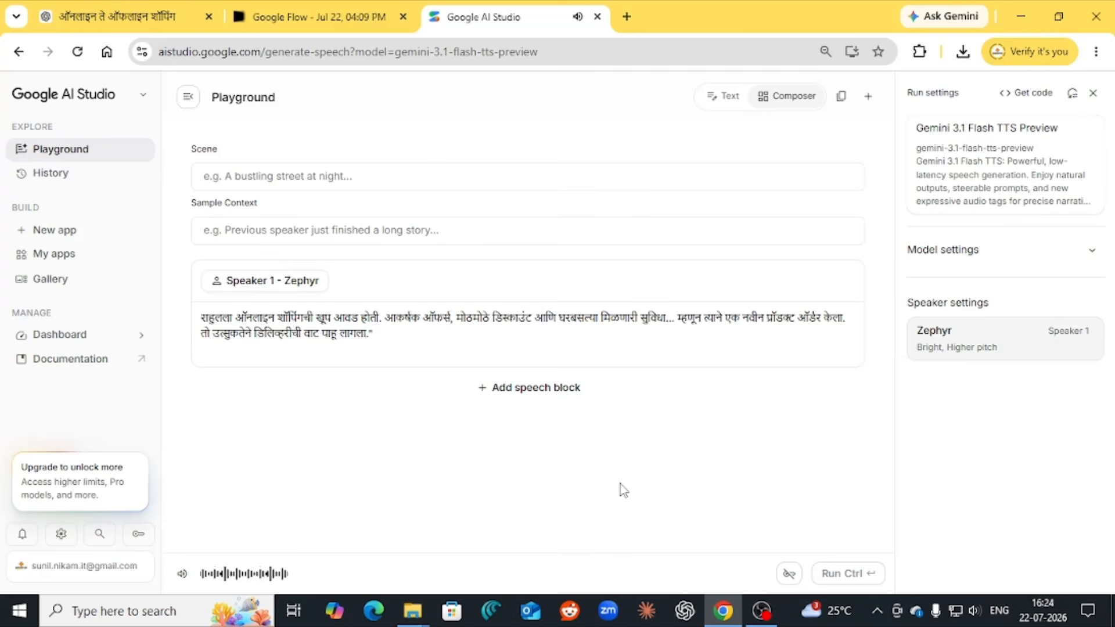
Step: Remove the closing quotation mark after the scene 1 text and add the scene 2 voice-over from ChatGPT on a new line
{"action": "left_click", "coordinate": [384, 338]}
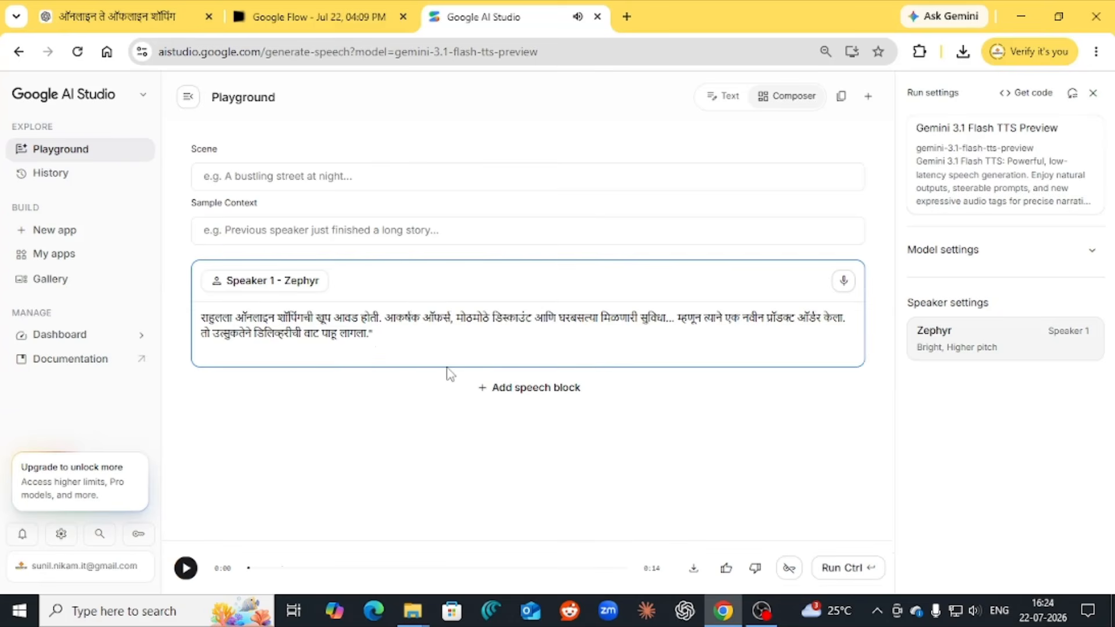
{"action": "key", "text": "BackSpace"}
{"action": "left_click", "coordinate": [92, 21]}
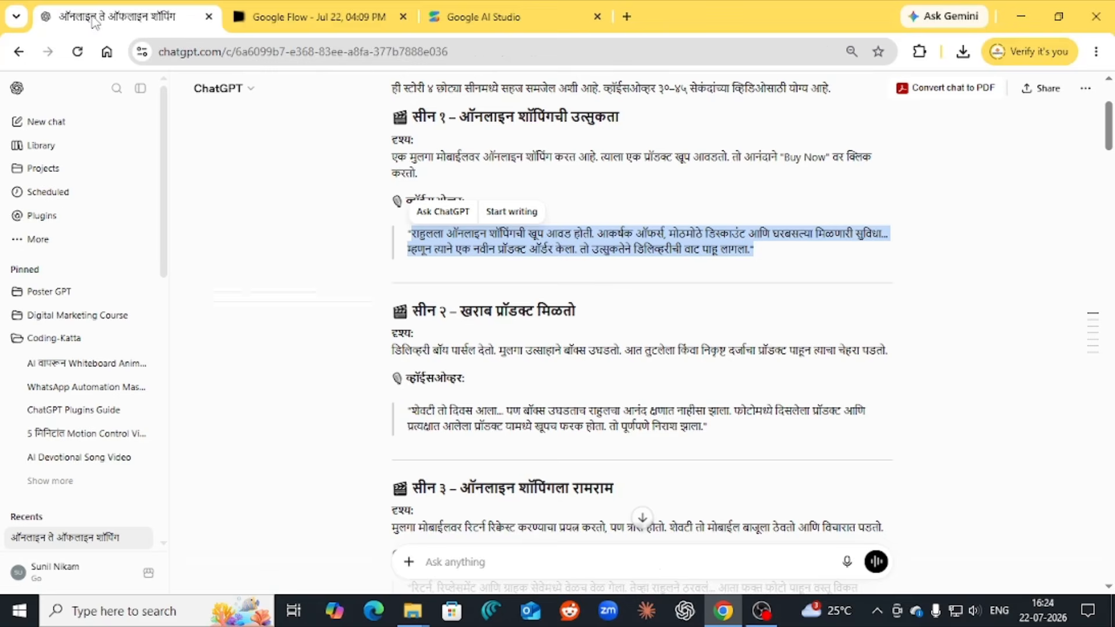
{"action": "scroll", "coordinate": [564, 340], "scroll_direction": "down", "scroll_amount": 1}
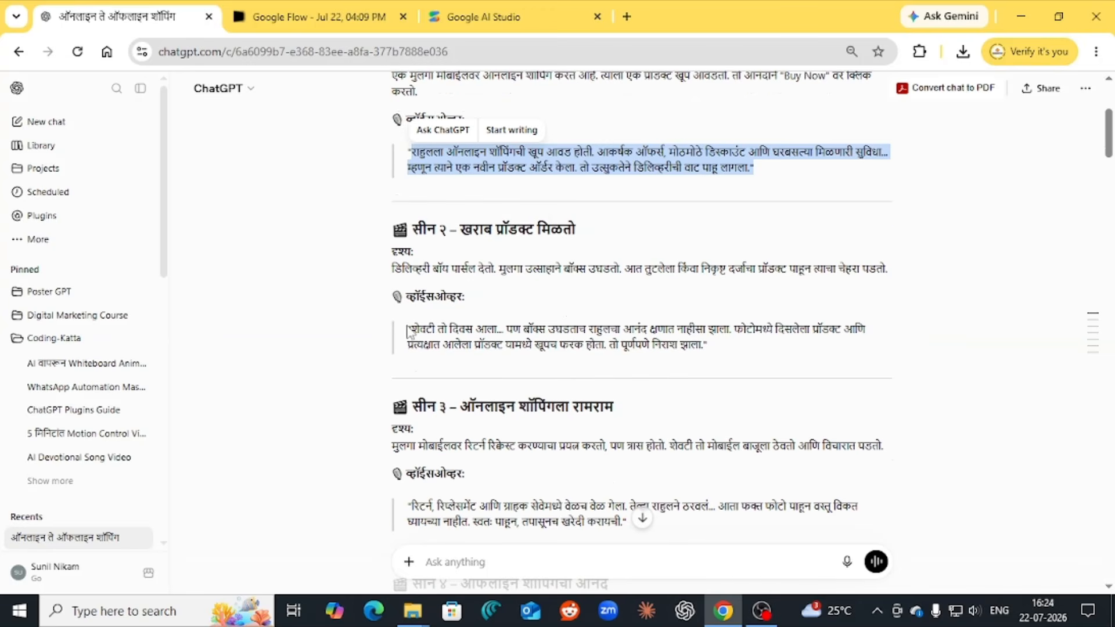
{"action": "left_click_drag", "start_coordinate": [410, 328], "coordinate": [705, 345]}
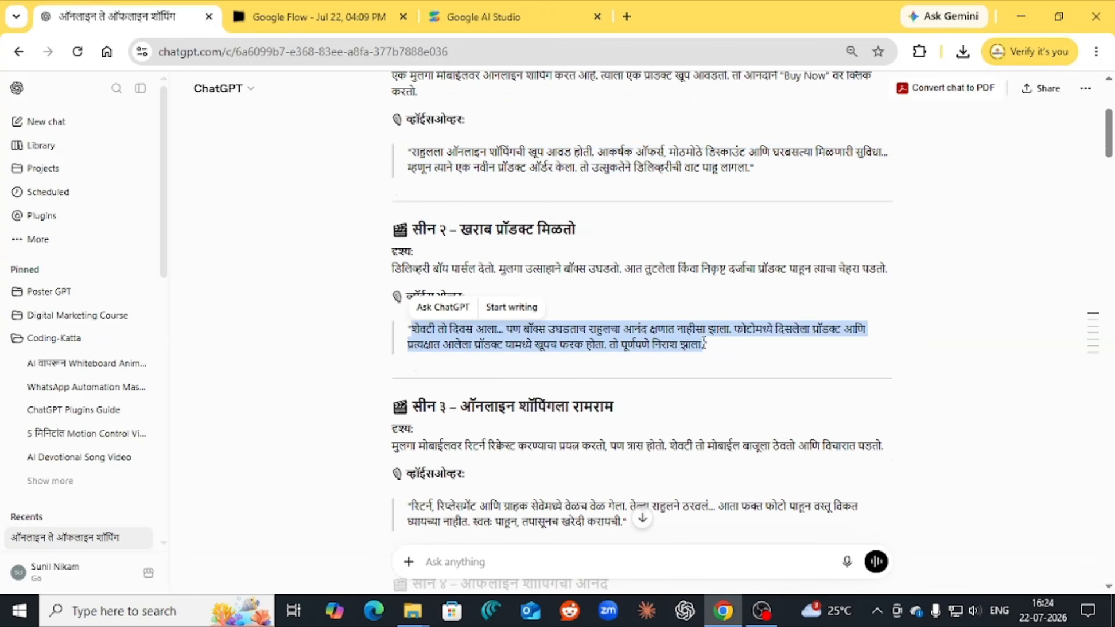
{"action": "right_click", "coordinate": [682, 342]}
{"action": "left_click", "coordinate": [723, 362]}
{"action": "left_click", "coordinate": [493, 18]}
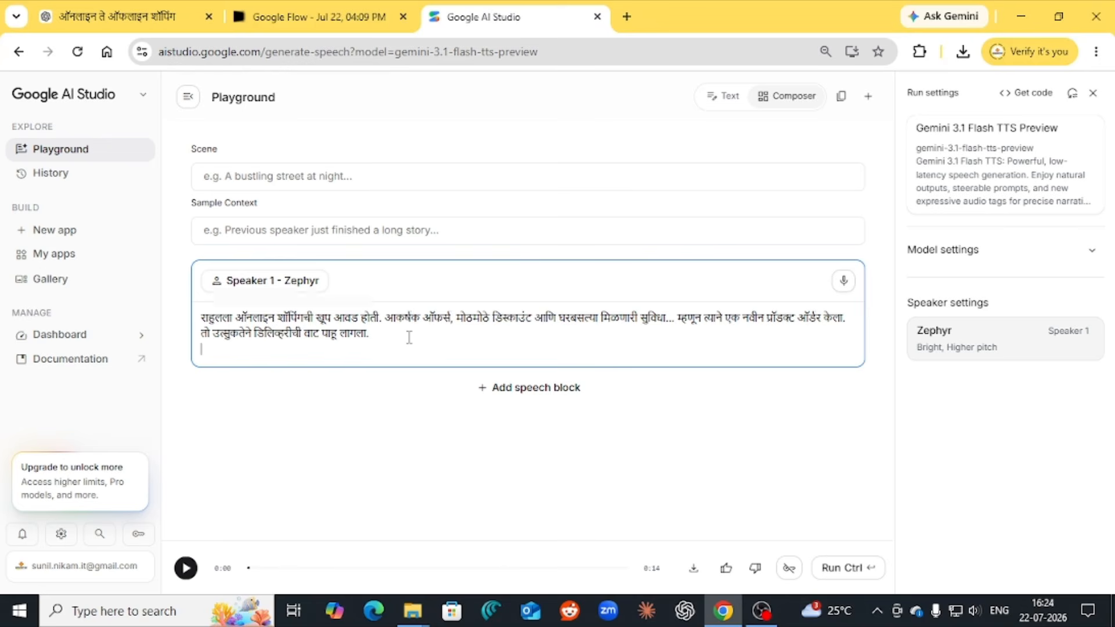
{"action": "key", "text": "ctrl+v"}
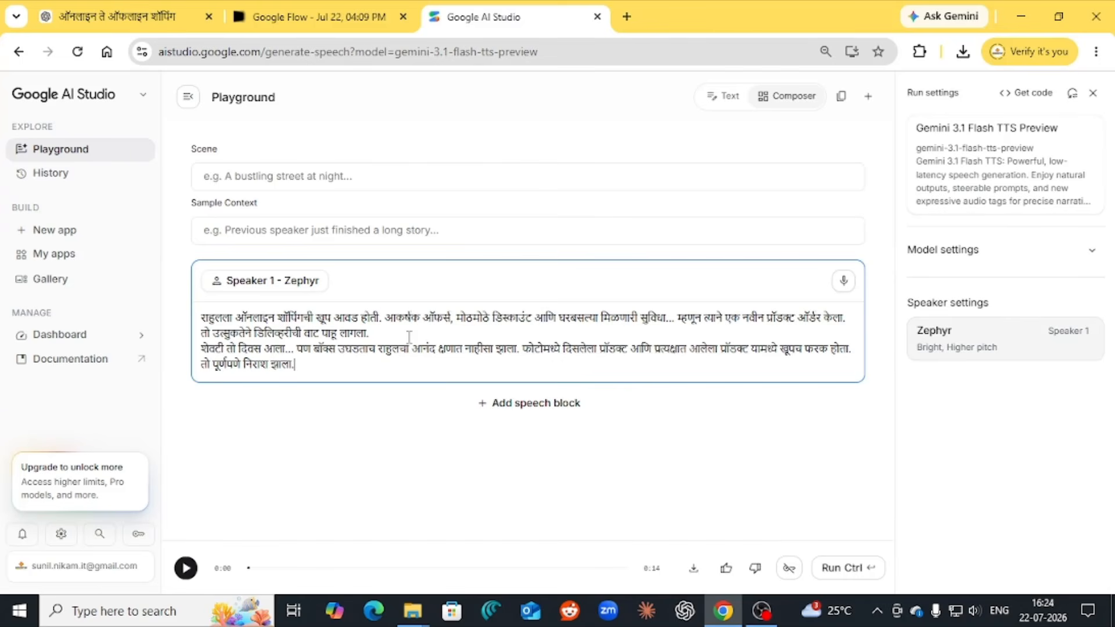
Step: Copy the scene 3 voice-over from ChatGPT and add it on a new line of the Speaker 1 block in Google AI Studio
{"action": "key", "text": "Return"}
{"action": "left_click", "coordinate": [157, 19]}
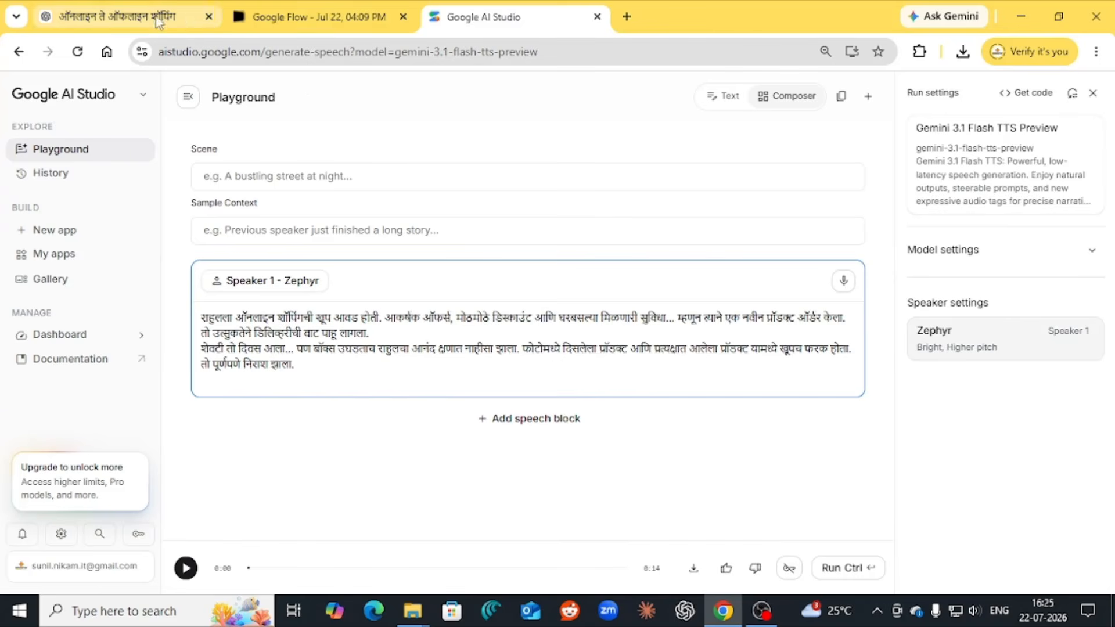
{"action": "scroll", "coordinate": [438, 314], "scroll_direction": "down", "scroll_amount": 1}
{"action": "scroll", "coordinate": [429, 337], "scroll_direction": "down", "scroll_amount": 1}
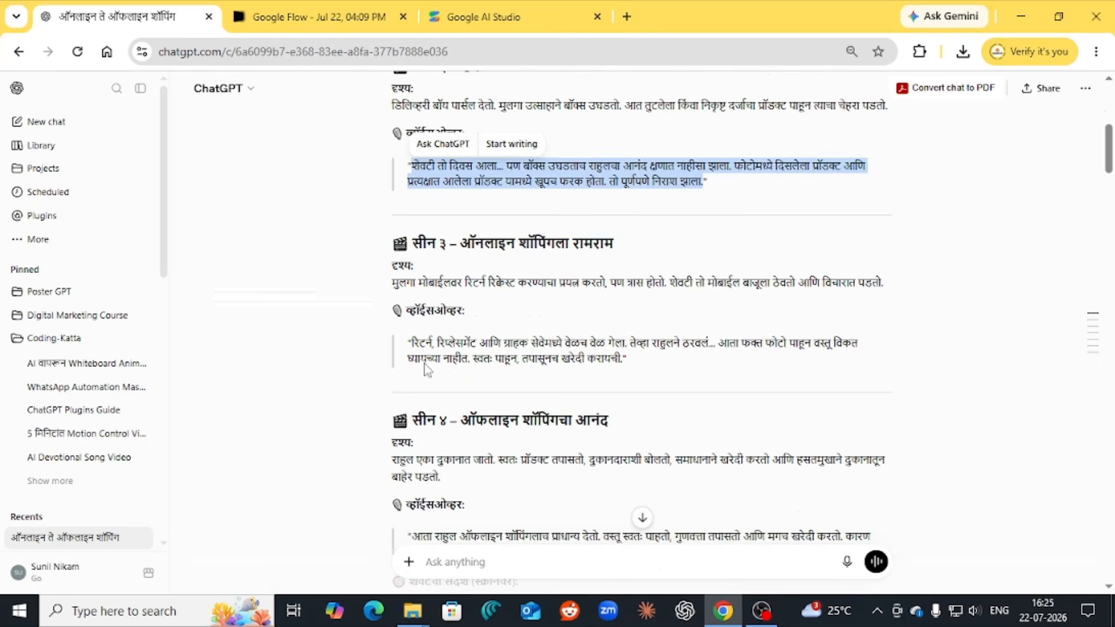
{"action": "left_click_drag", "start_coordinate": [411, 345], "coordinate": [625, 358]}
{"action": "right_click", "coordinate": [615, 357]}
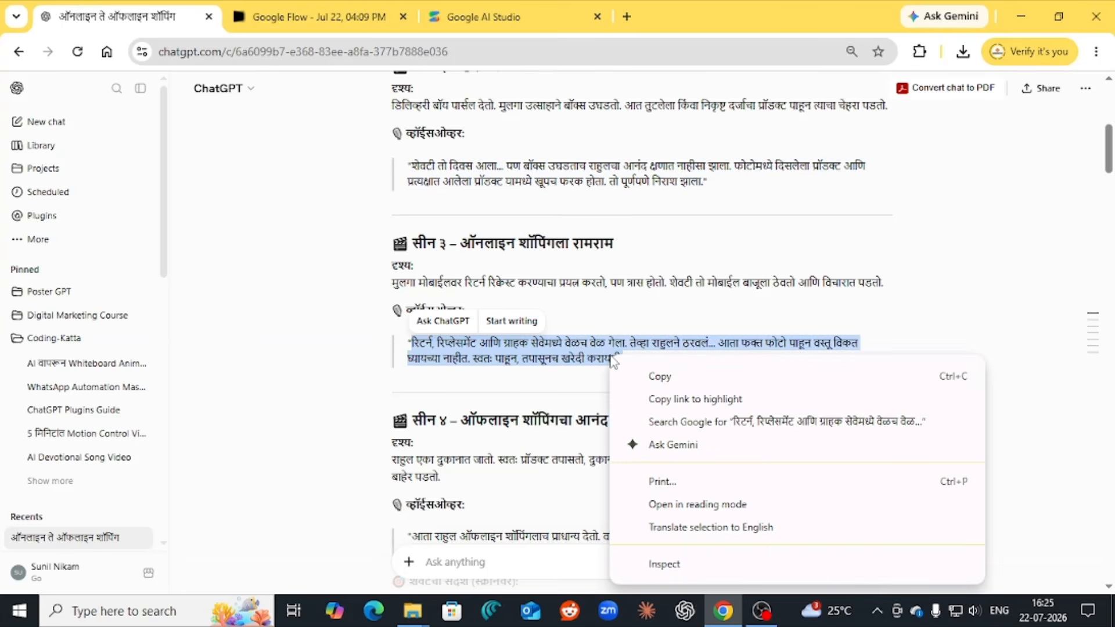
{"action": "left_click", "coordinate": [650, 378]}
{"action": "left_click", "coordinate": [482, 17]}
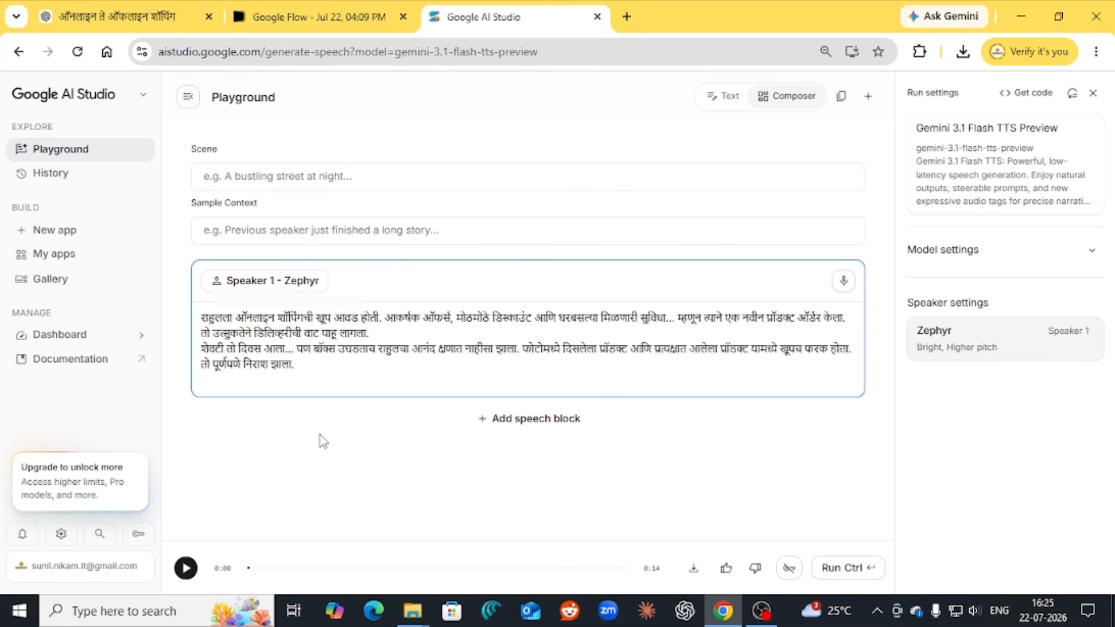
{"action": "key", "text": "ctrl+v"}
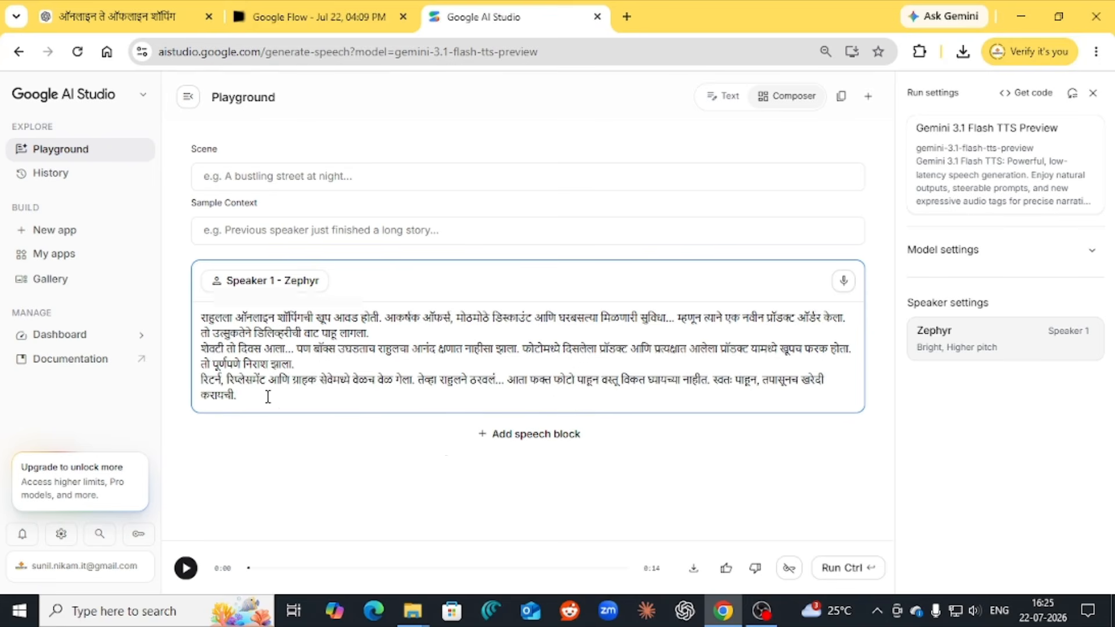
Step: Copy the scene 4 voice-over from ChatGPT, without its quotation marks, and append it as the last line of the Speaker 1 script
{"action": "key", "text": "Return"}
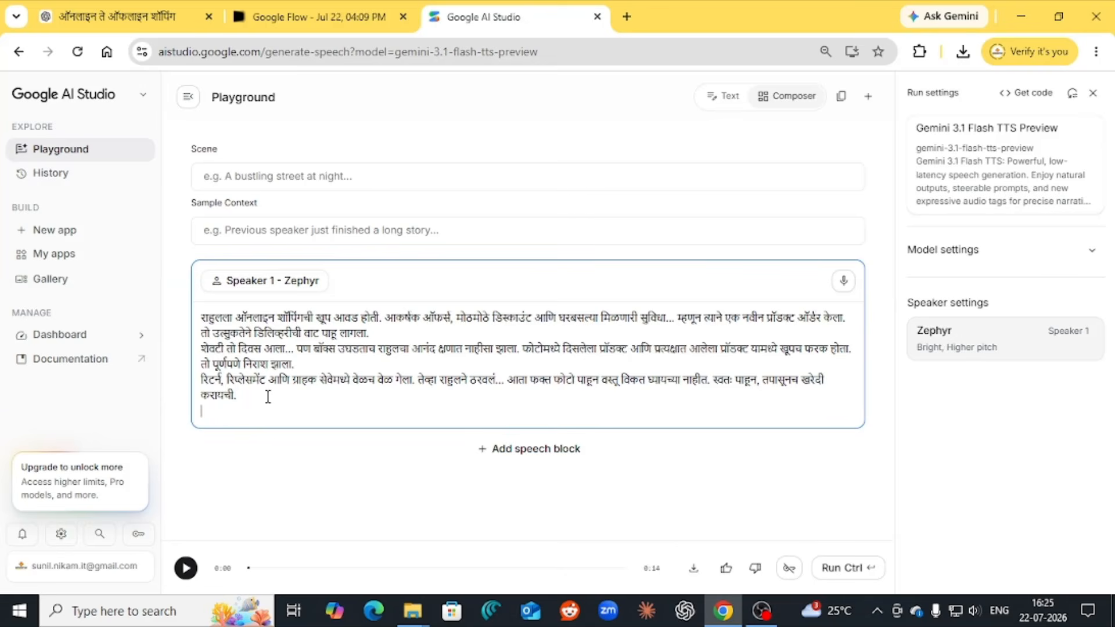
{"action": "left_click", "coordinate": [146, 24]}
{"action": "scroll", "coordinate": [632, 401], "scroll_direction": "down", "scroll_amount": 5}
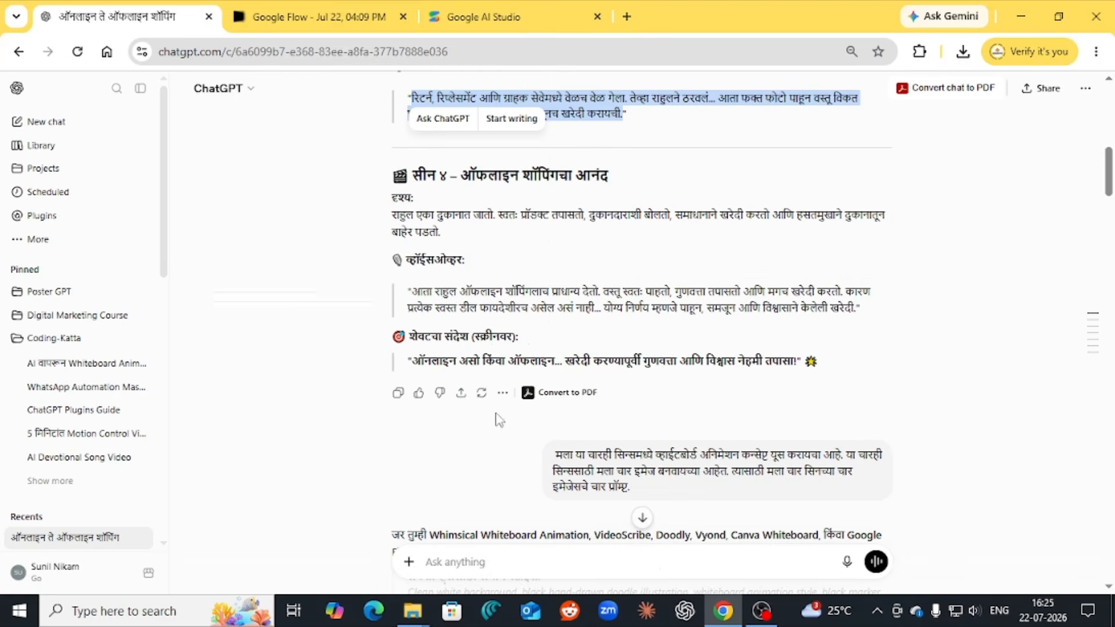
{"action": "left_click_drag", "start_coordinate": [412, 291], "coordinate": [860, 310]}
{"action": "right_click", "coordinate": [424, 316]}
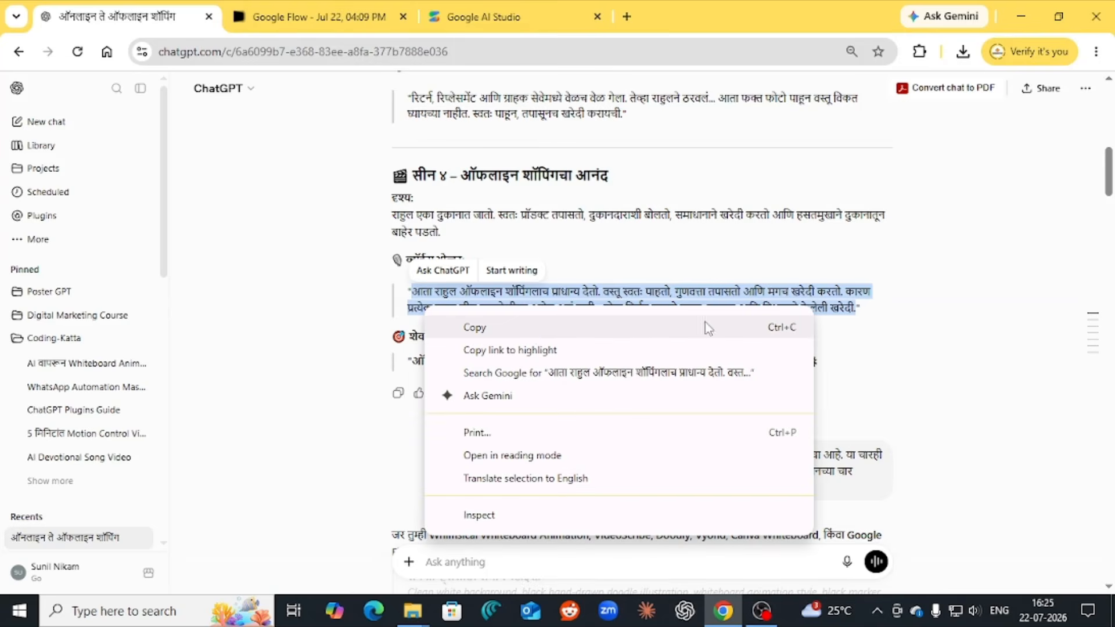
{"action": "left_click", "coordinate": [531, 331]}
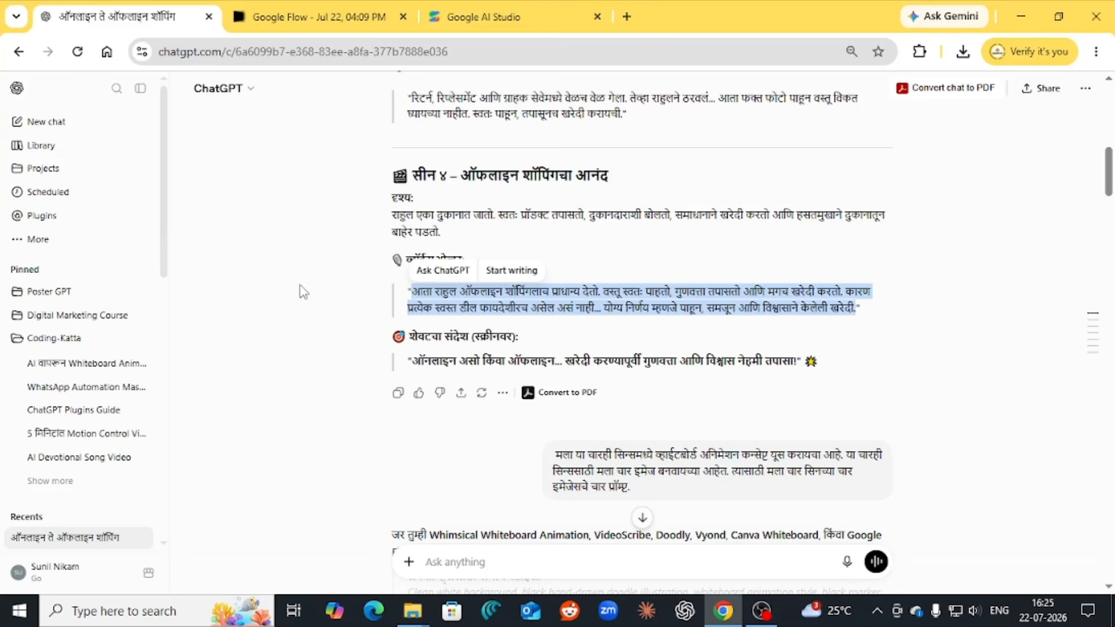
{"action": "left_click", "coordinate": [509, 21]}
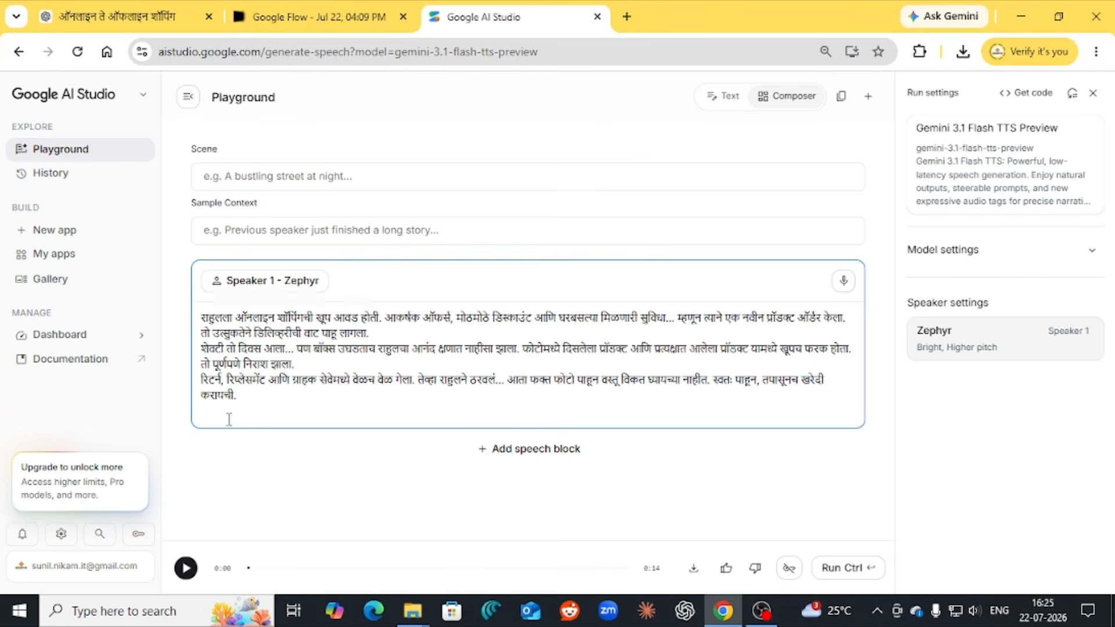
{"action": "key", "text": "ctrl+v"}
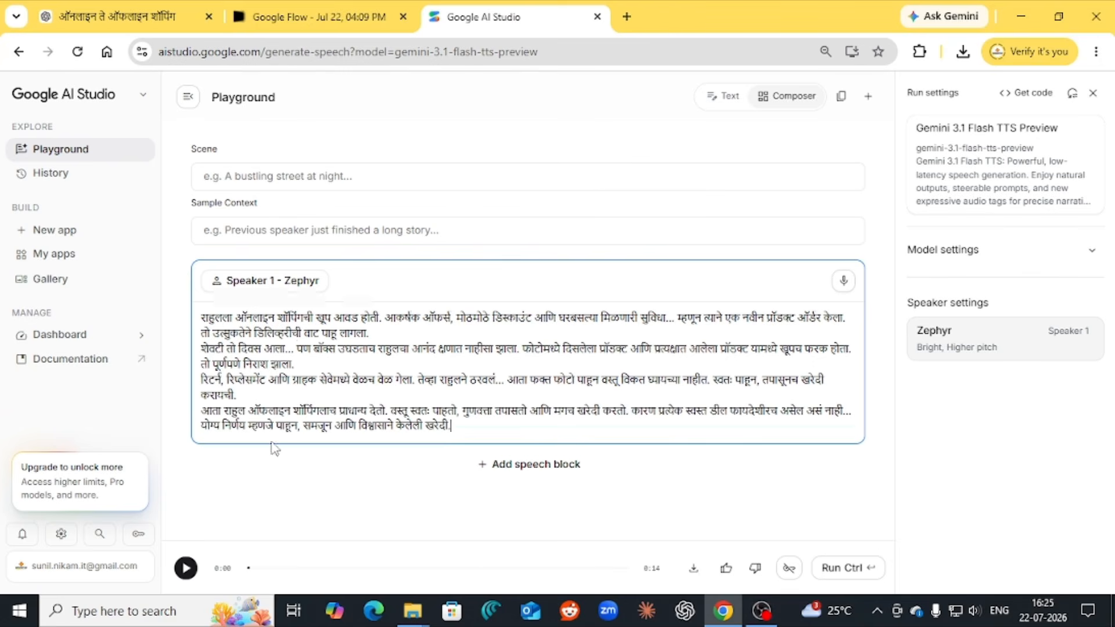
Step: Generate and download the speech for the full four-scene script, and open the audio file's actions in the Downloads folder
{"action": "left_click", "coordinate": [831, 569]}
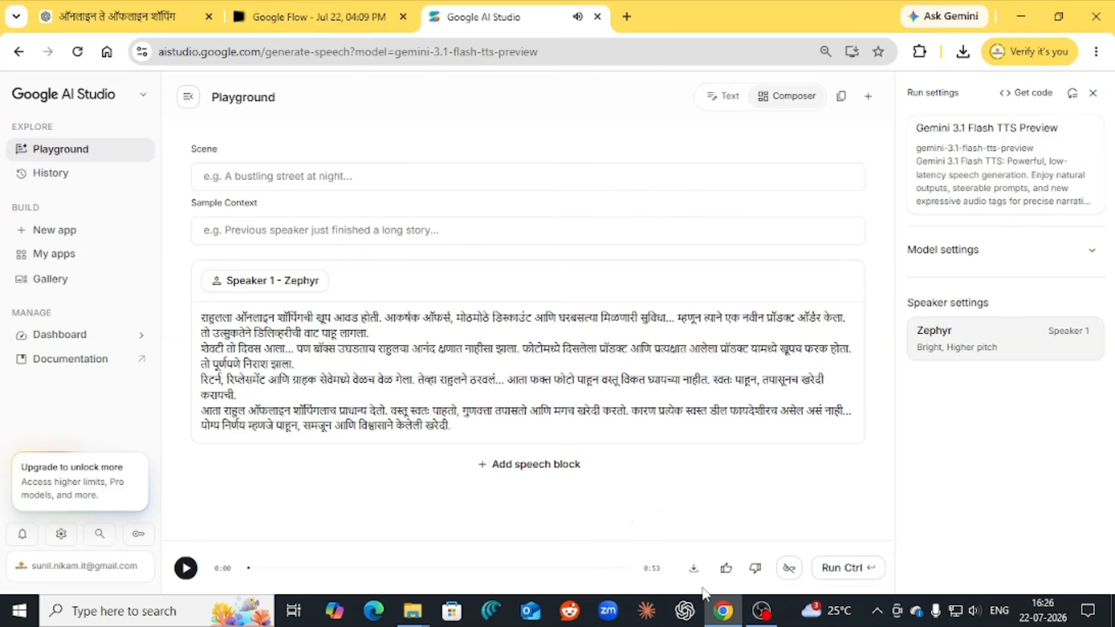
{"action": "left_click", "coordinate": [692, 569]}
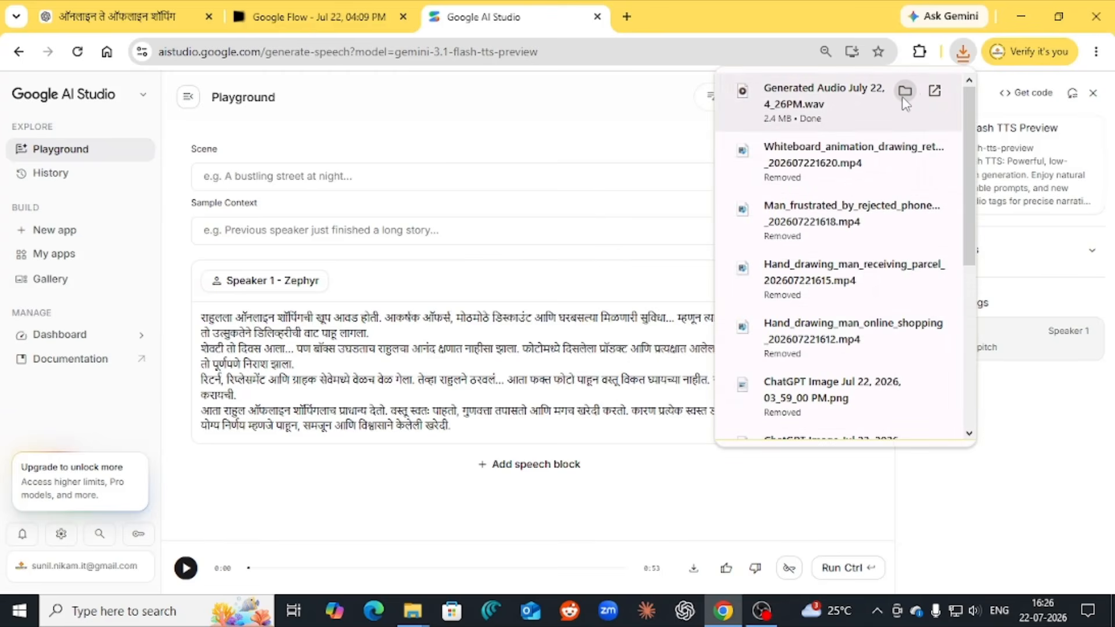
{"action": "left_click", "coordinate": [904, 92]}
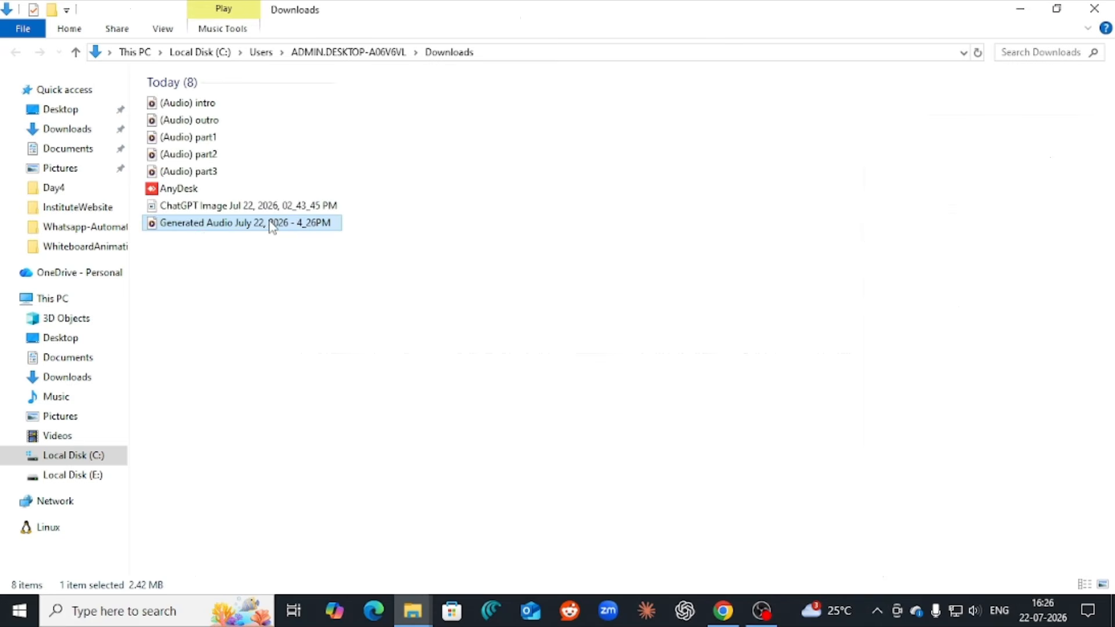
{"action": "right_click", "coordinate": [271, 225]}
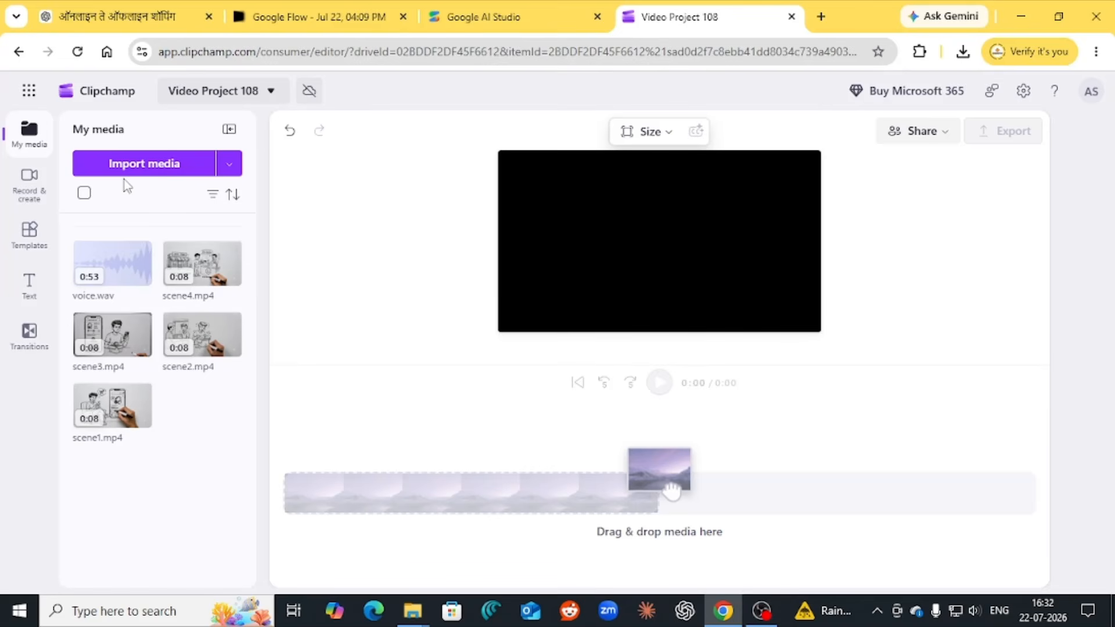
Step: In the Clipchamp project, place voice.wav on the timeline and add scene1.mp4 on the track above it, at the start
{"action": "mouse_move", "coordinate": [179, 329]}
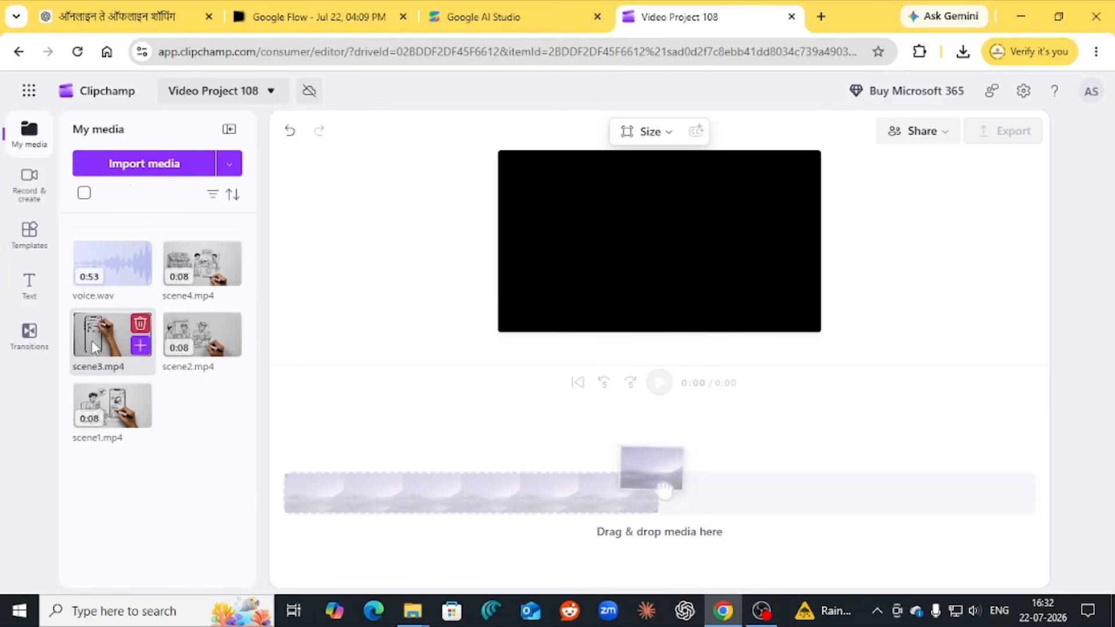
{"action": "mouse_move", "coordinate": [104, 280]}
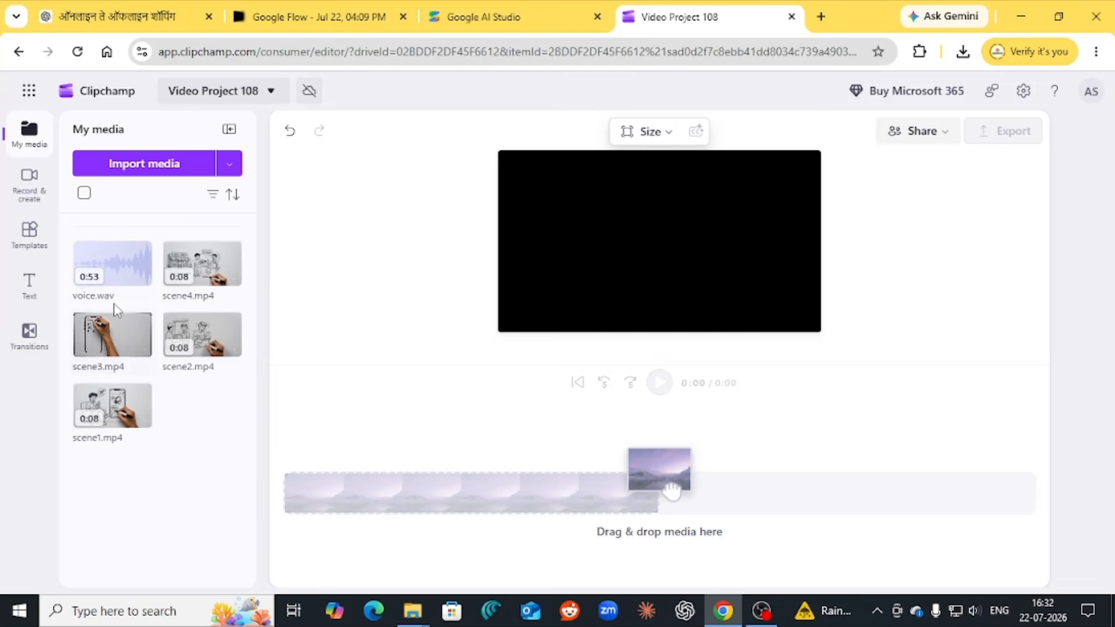
{"action": "left_click_drag", "start_coordinate": [110, 266], "coordinate": [318, 488]}
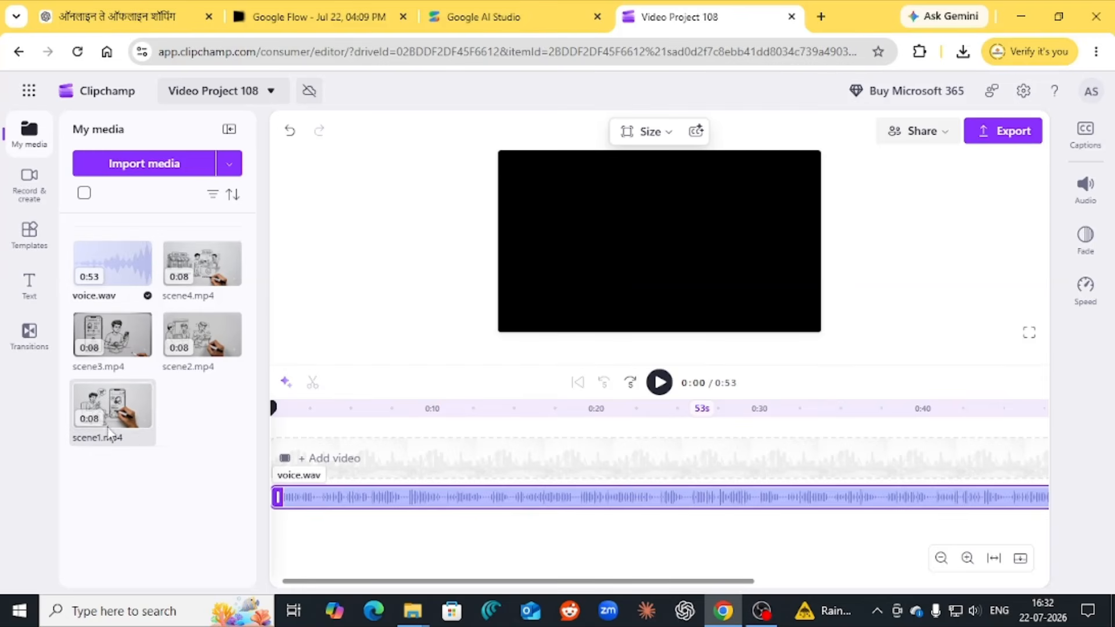
{"action": "mouse_move", "coordinate": [100, 408]}
{"action": "left_click_drag", "start_coordinate": [100, 409], "coordinate": [305, 448]}
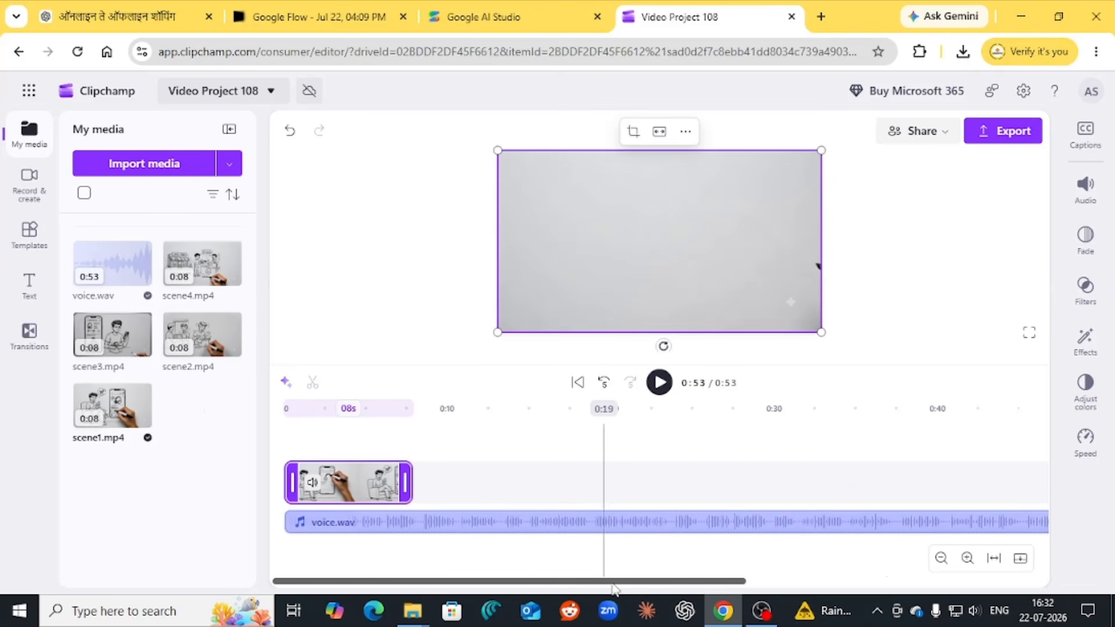
{"action": "mouse_move", "coordinate": [613, 581]}
{"action": "left_mouse_down"}
{"action": "mouse_move", "coordinate": [795, 583]}
{"action": "mouse_move", "coordinate": [630, 583]}
{"action": "left_mouse_up"}
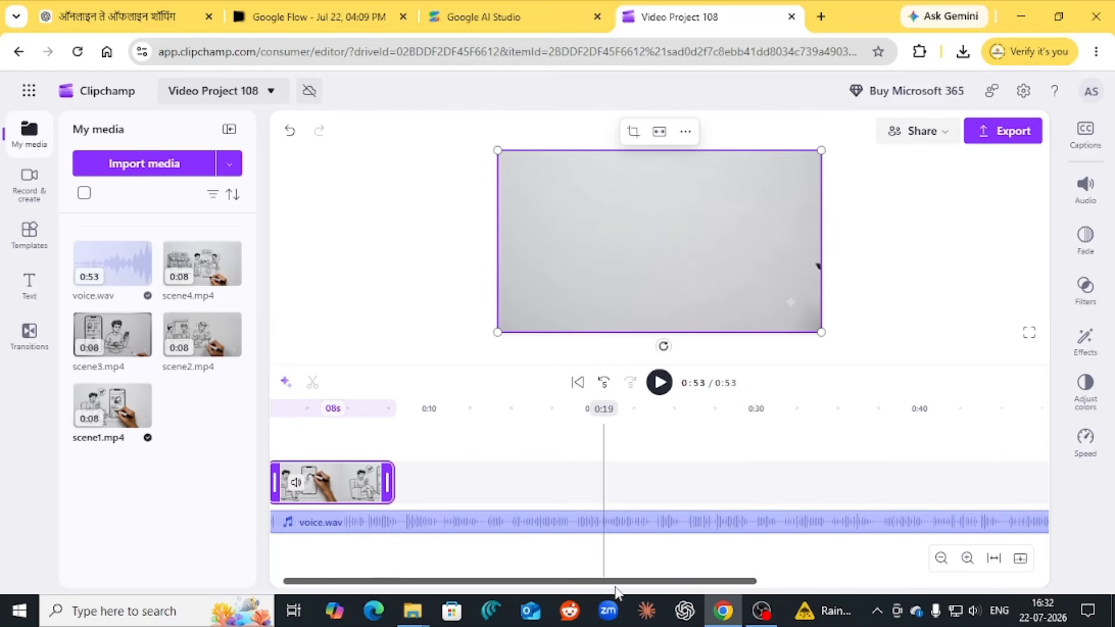